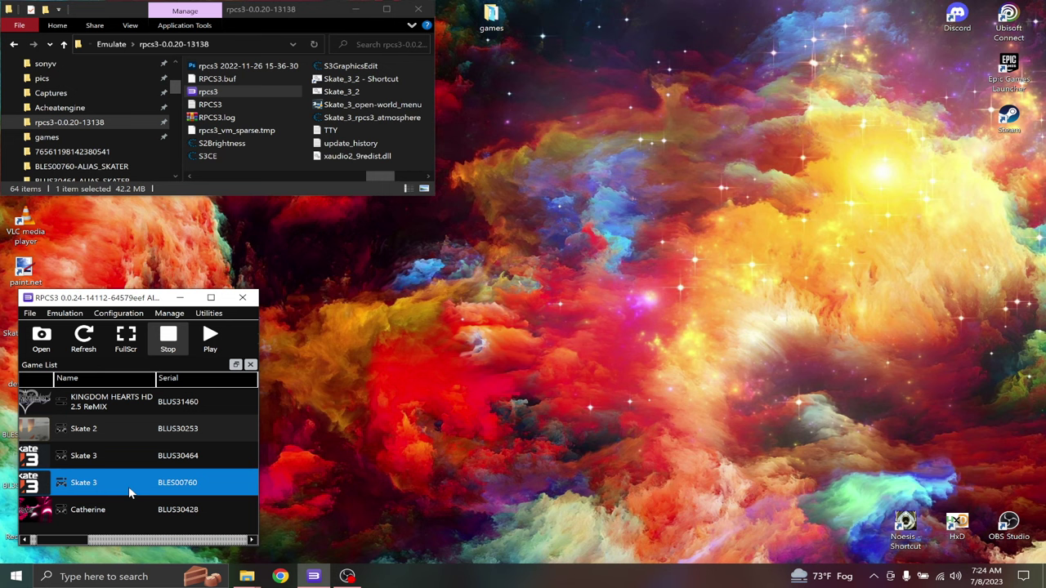
- Open the custom configuration of Skate 3 (BLES00760) and keep Preferred SPU Threads at 3
right_click(128, 487)
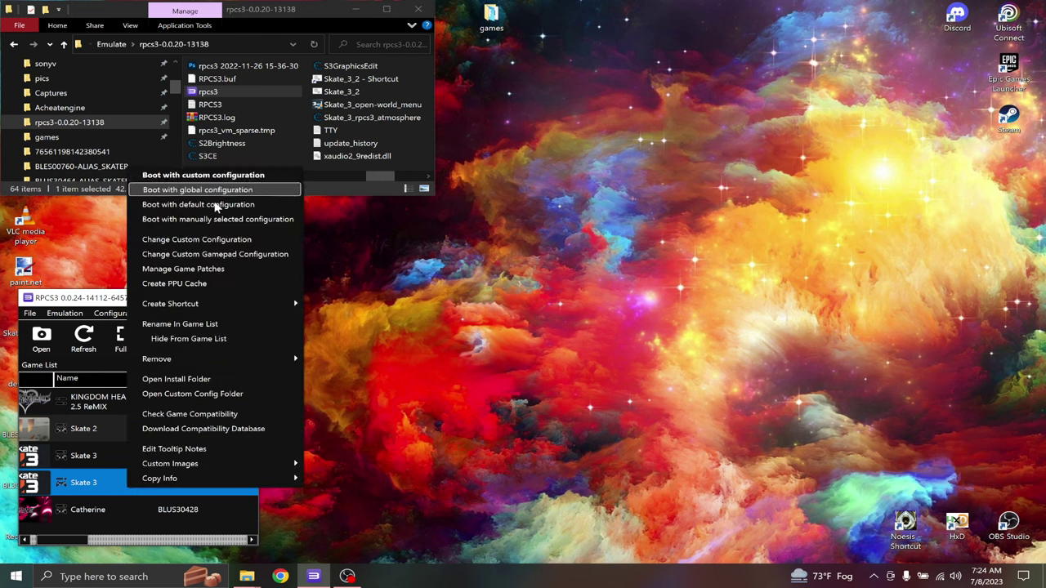
left_click(214, 240)
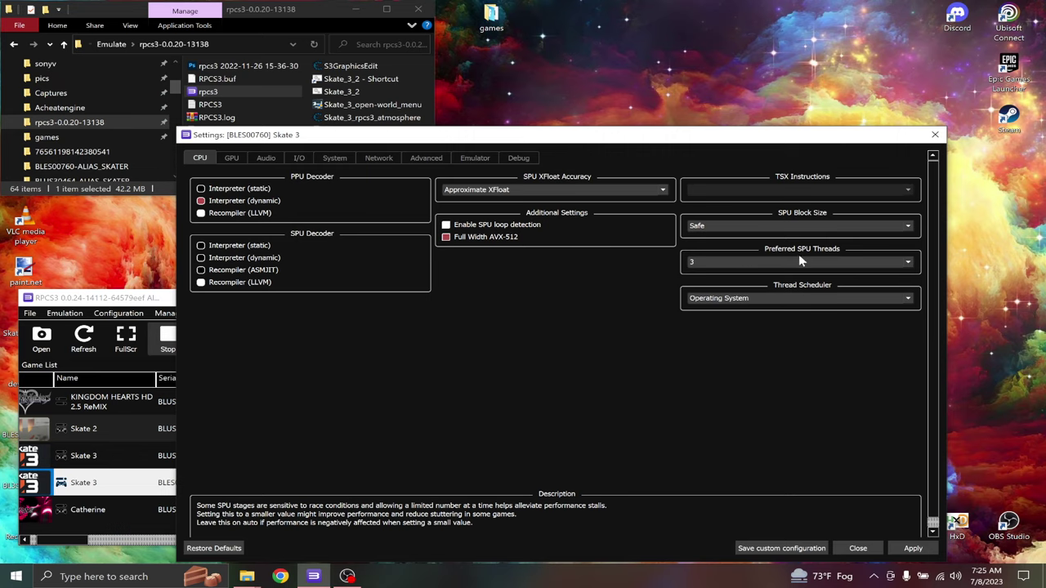
left_click(760, 263)
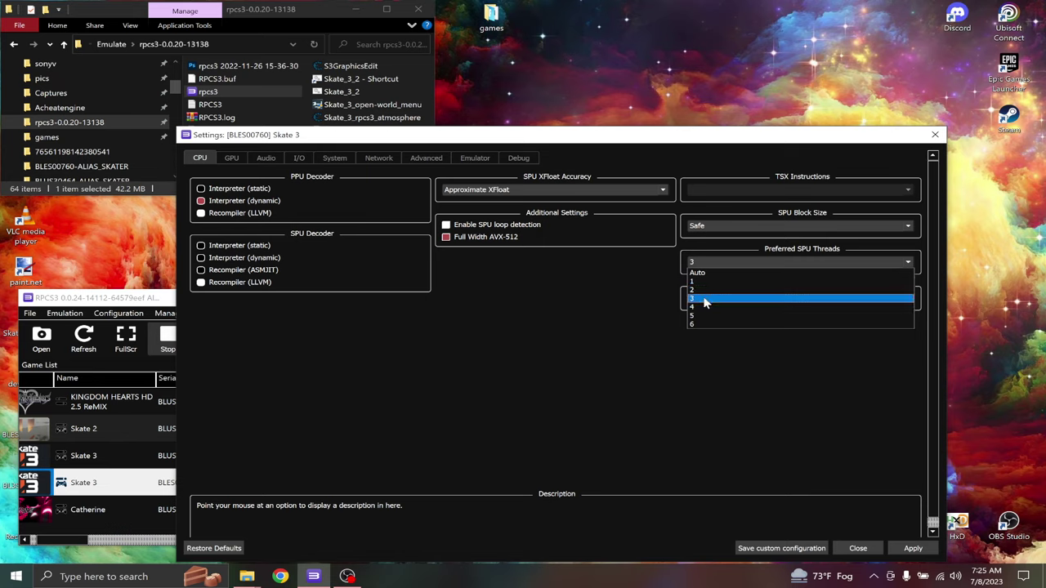
left_click(607, 290)
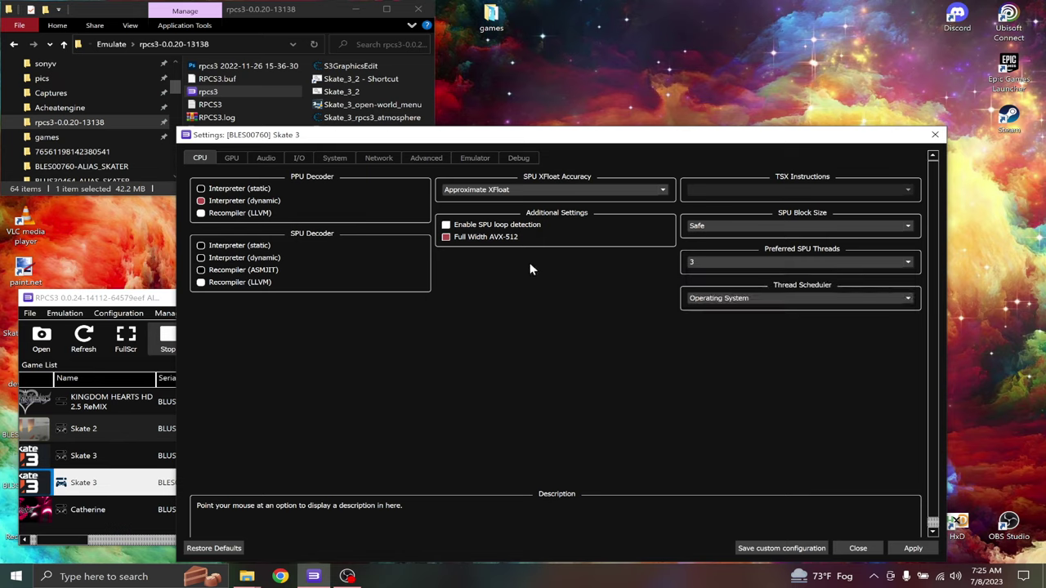
- In the GPU settings, keep Vulkan as the renderer and set the frame limit to 60
left_click(232, 159)
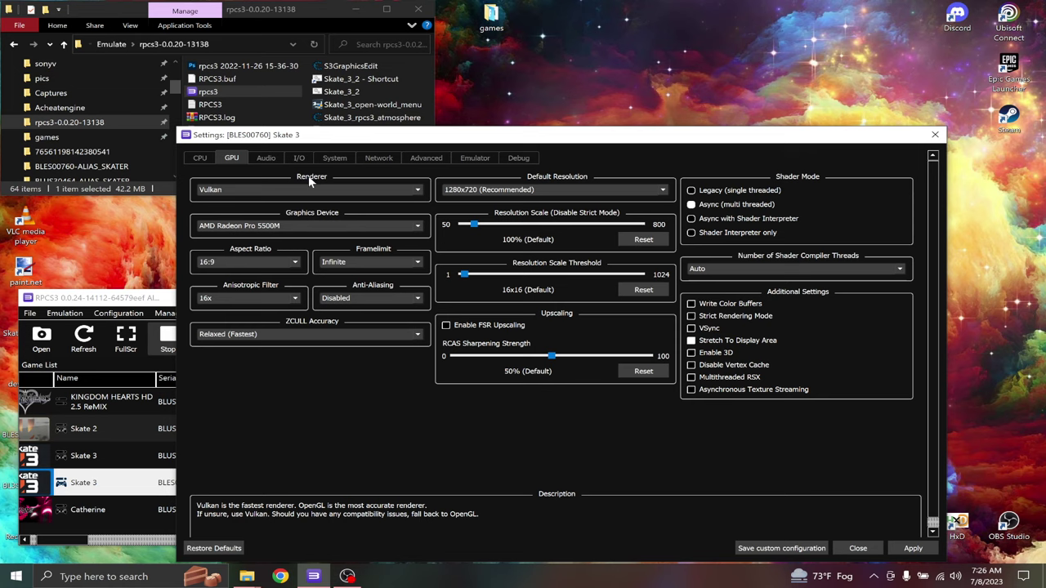
left_click(237, 190)
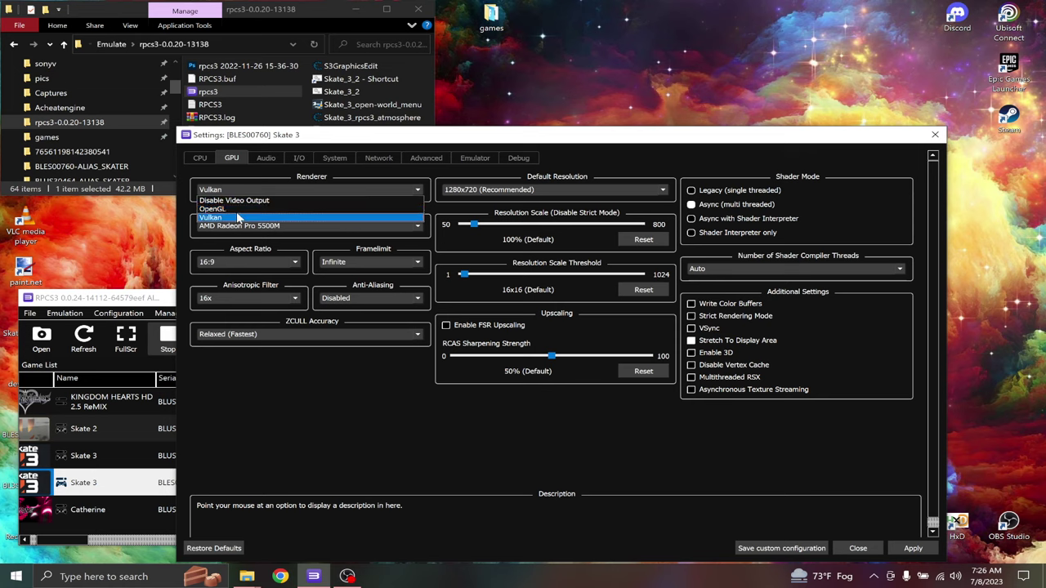
left_click(191, 206)
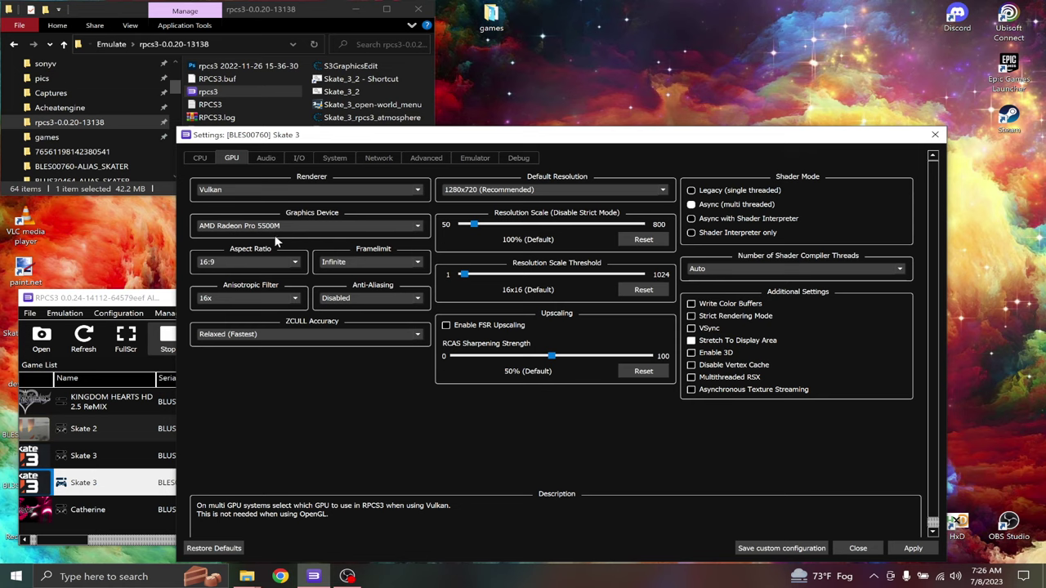
left_click(221, 263)
left_click(220, 266)
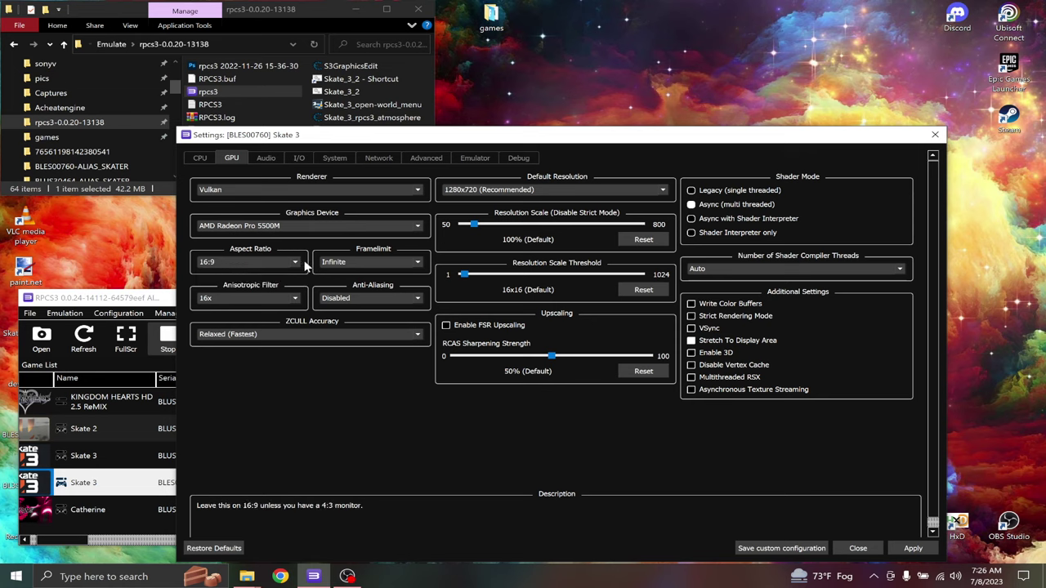
left_click(370, 270)
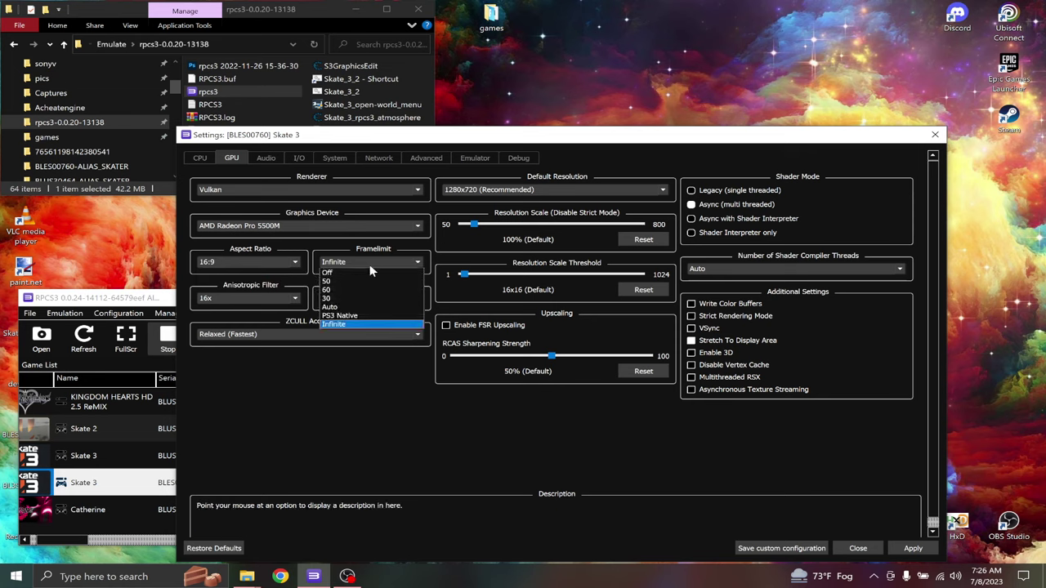
left_click(336, 291)
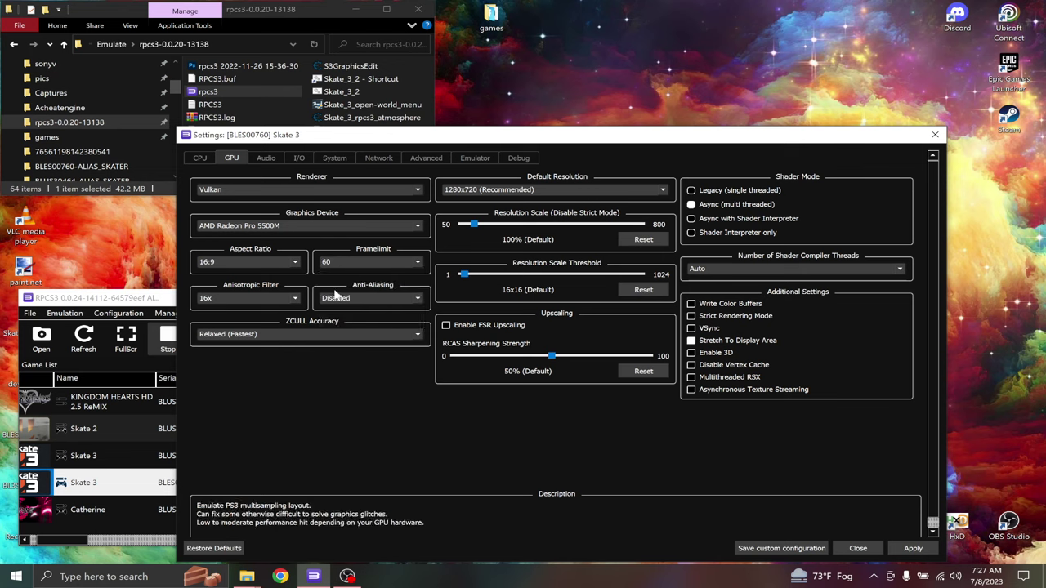
- Choose 16x for the anisotropic filter and Relaxed (Fastest) for ZCULL accuracy
left_click(225, 301)
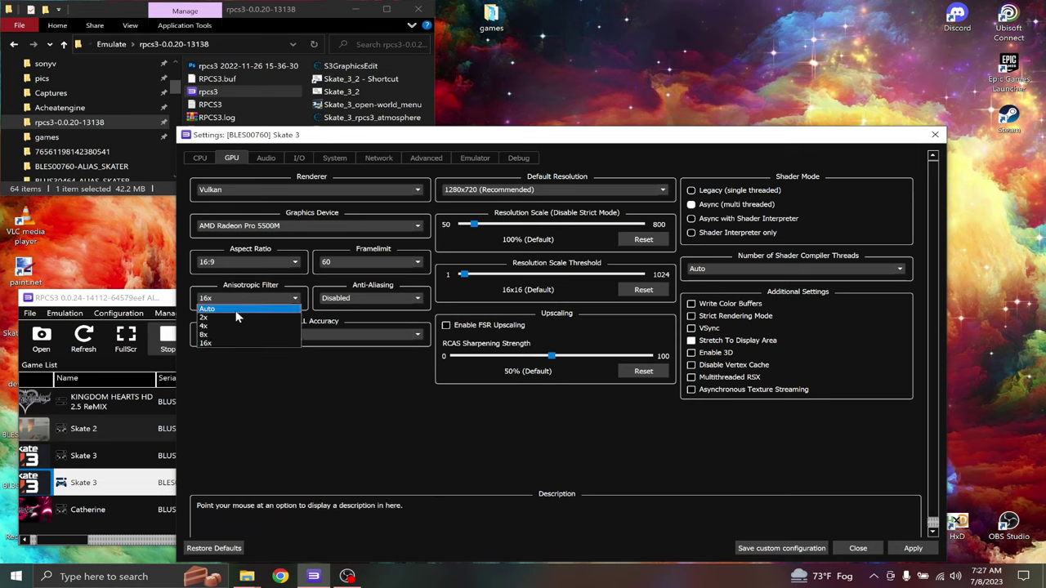
left_click(209, 344)
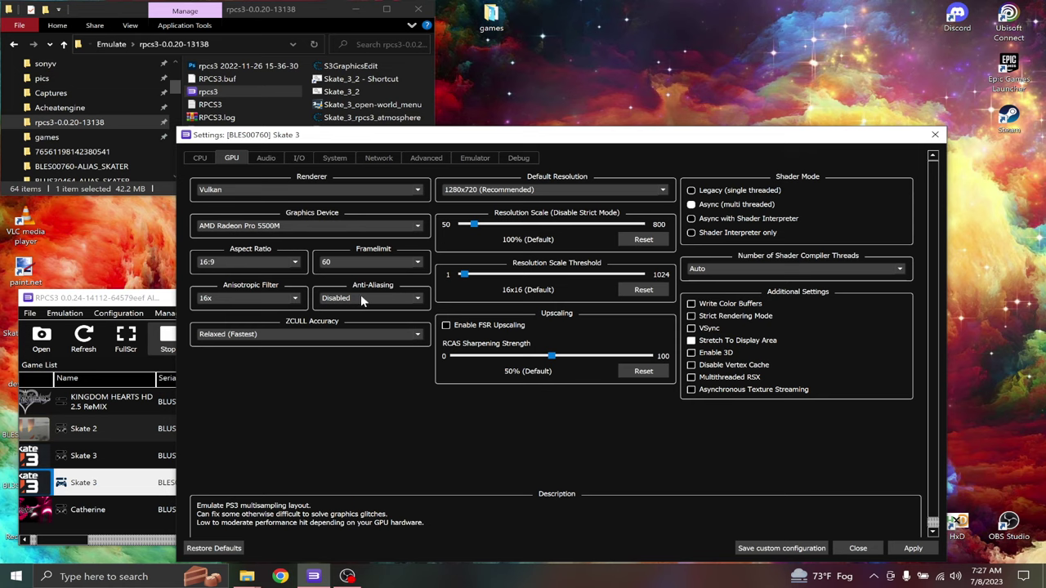
left_click(271, 333)
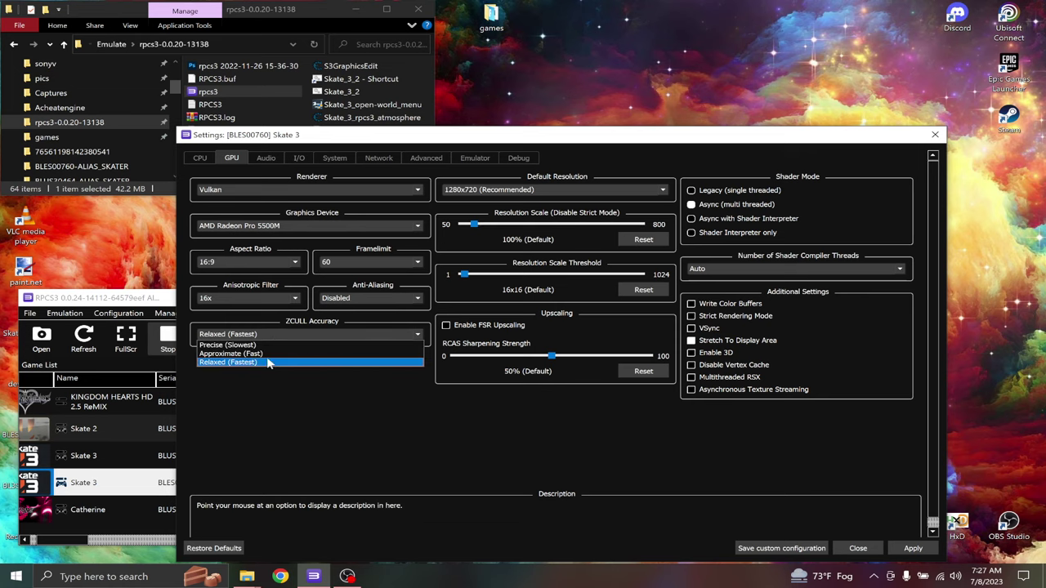
left_click(262, 365)
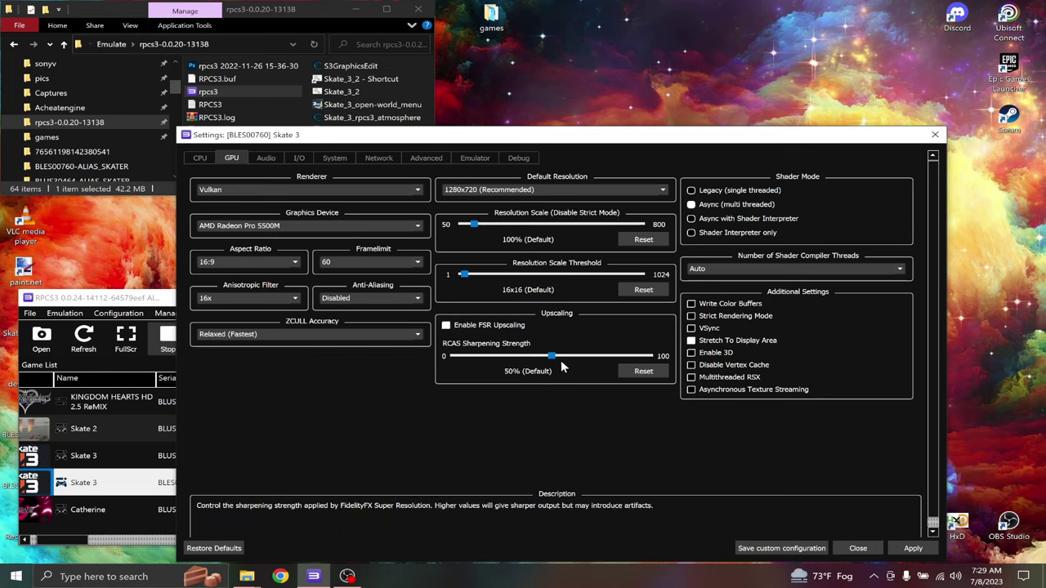
- Try adjusting the RCAS sharpening strength and look through the shader compiler thread options, keeping Auto
left_click_drag(550, 353, 541, 373)
key("Left")
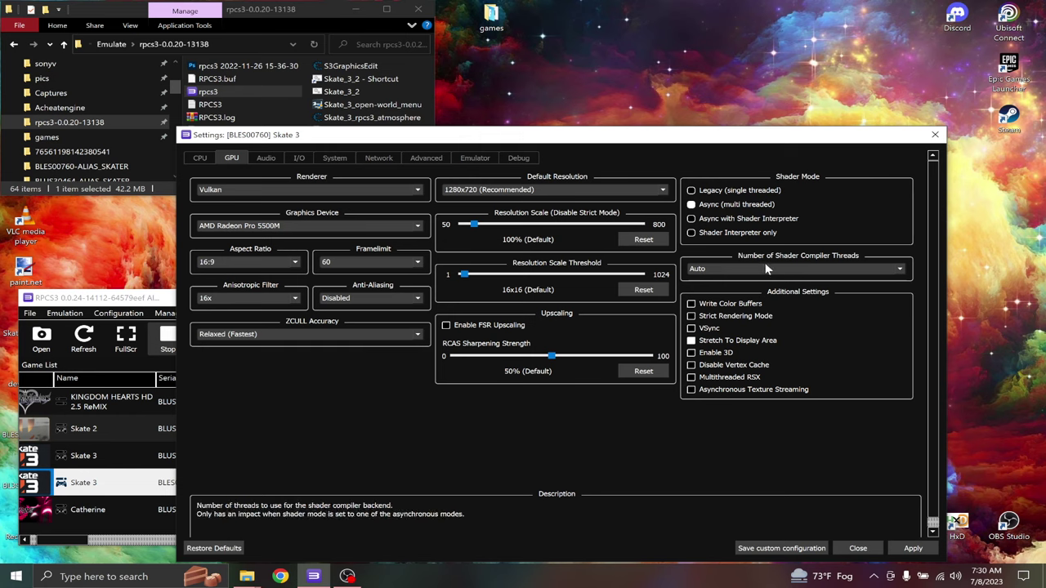
left_click(728, 268)
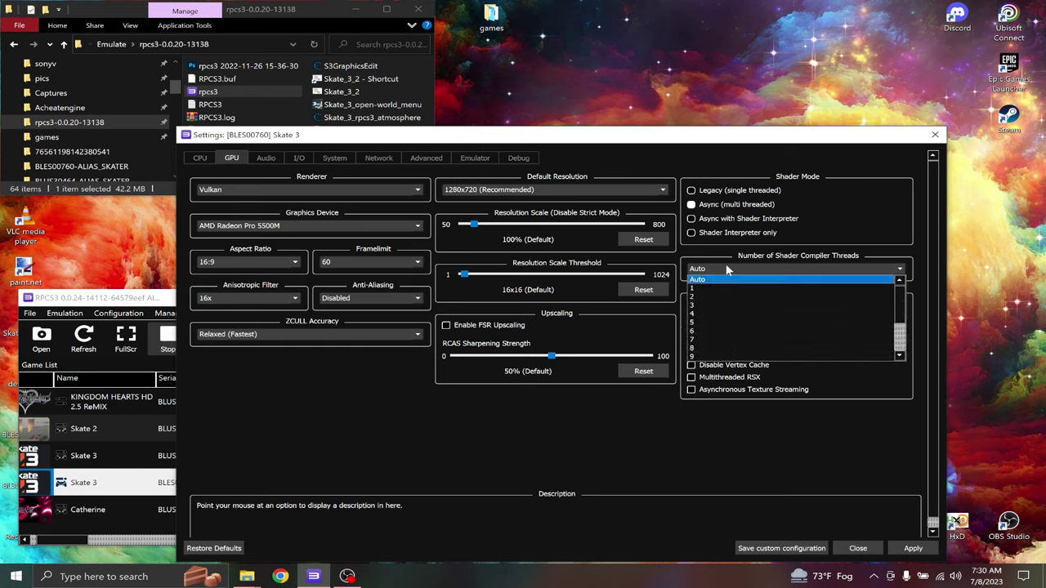
left_click(727, 279)
left_click(725, 269)
scroll(739, 301, "down", 2)
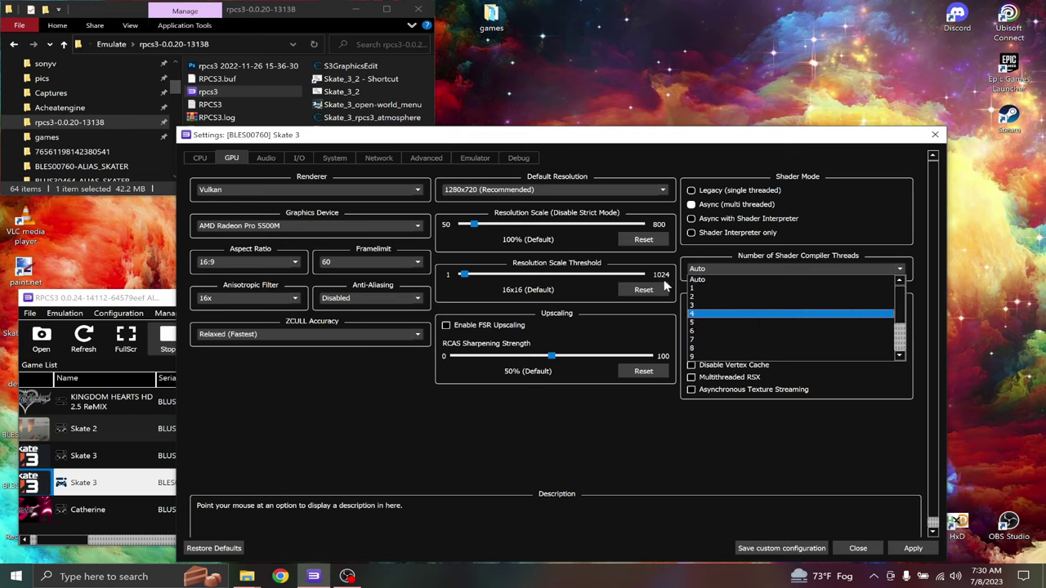
left_click(684, 275)
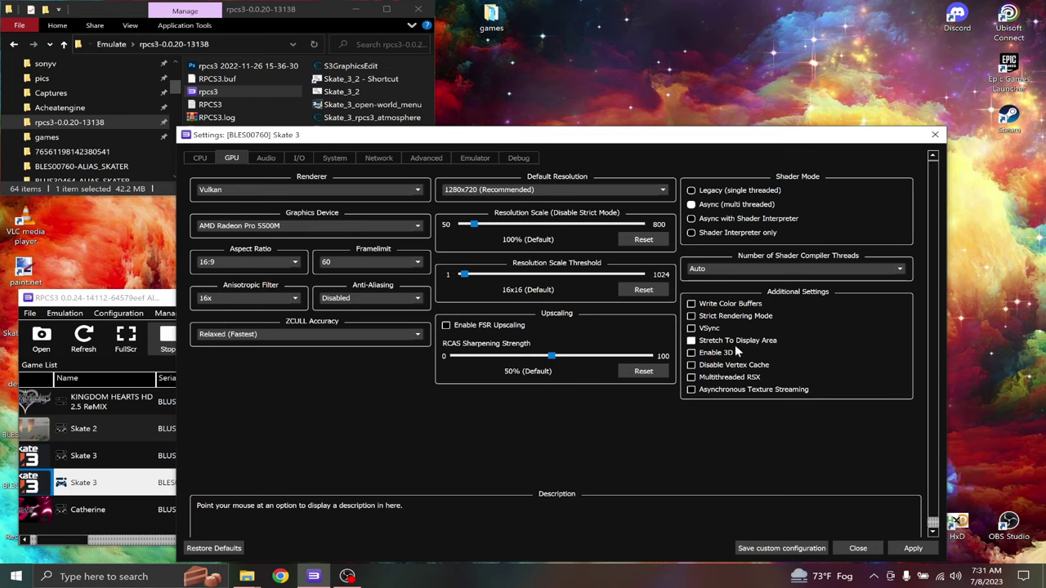
- Review the audio and I/O settings of the game's custom configuration
left_click(266, 159)
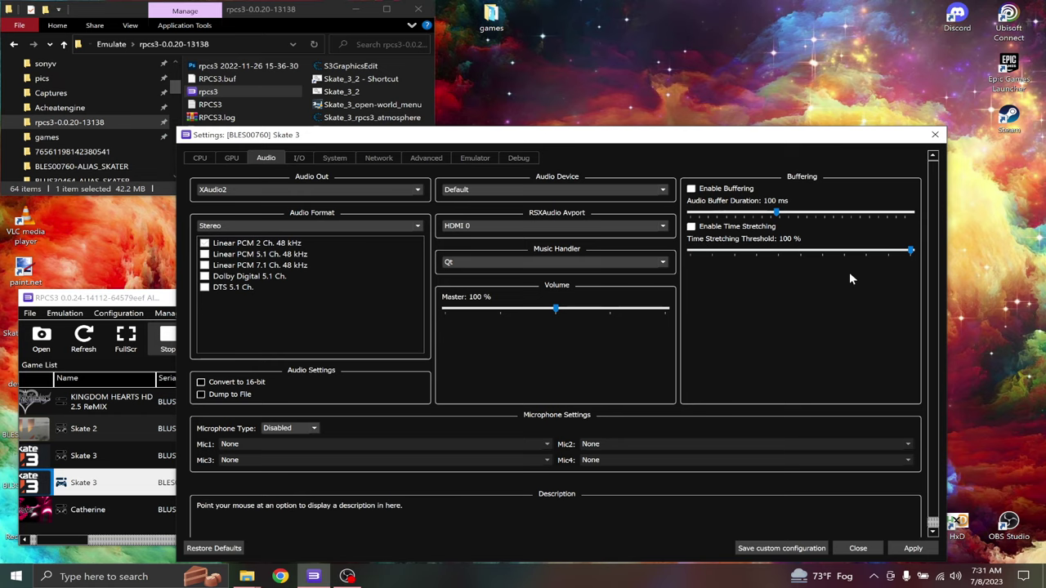
left_click(296, 158)
left_click(277, 161)
- In the advanced settings, keep Sleep Timers Accuracy at As Host and set the VBlank frequency to 120 Hz
left_click(430, 160)
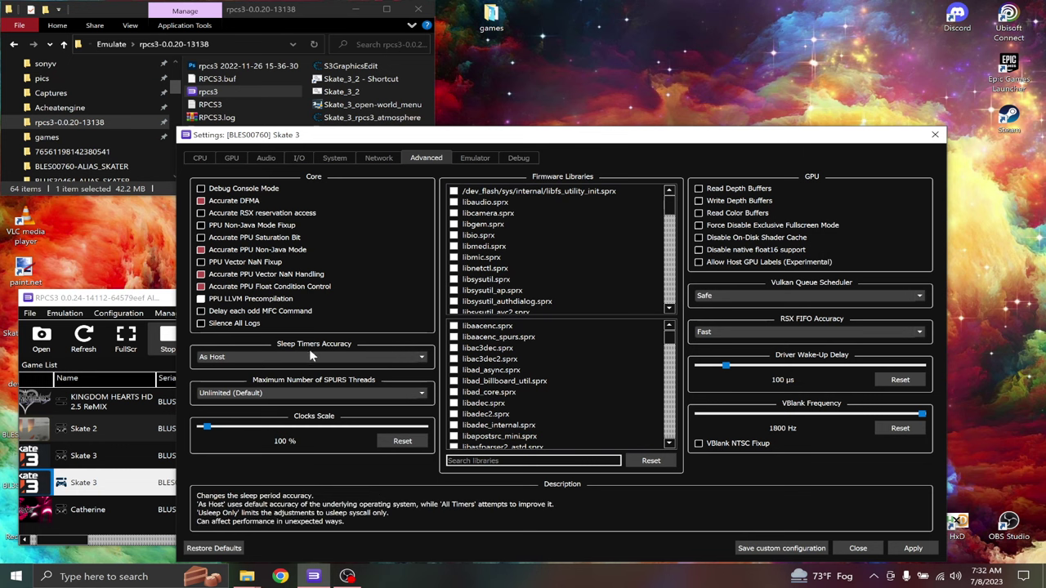
left_click(264, 357)
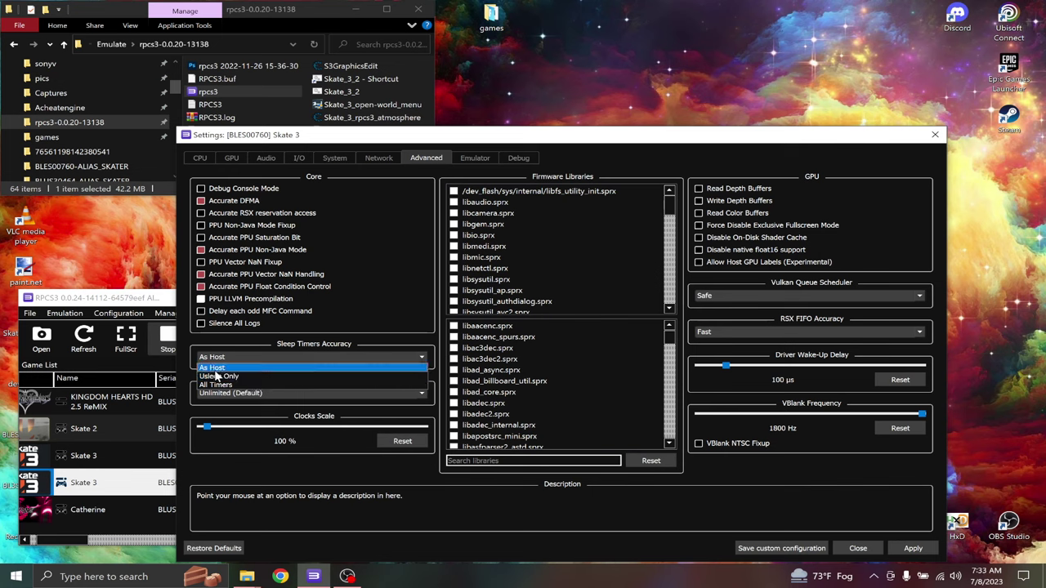
left_click(259, 348)
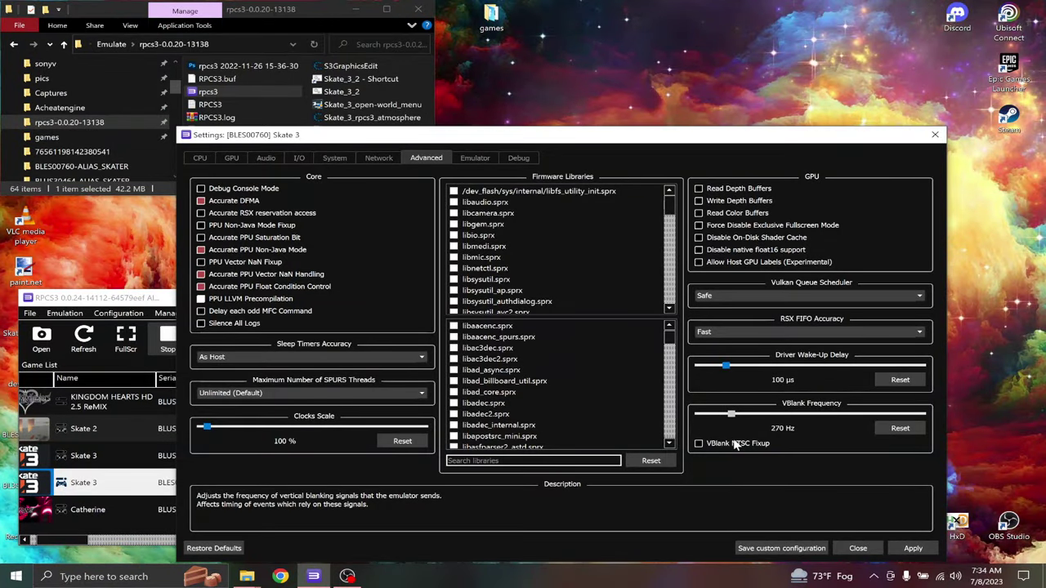
left_click_drag(719, 451, 716, 453)
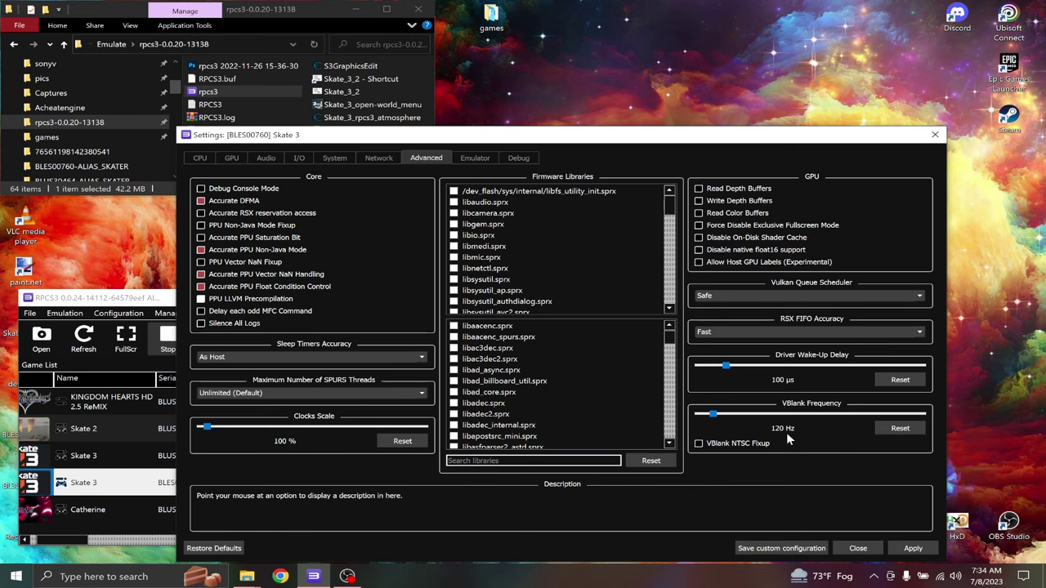
- Review the emulator settings and the Max LLVM Compile Threads options, keeping All (12)
left_click(475, 158)
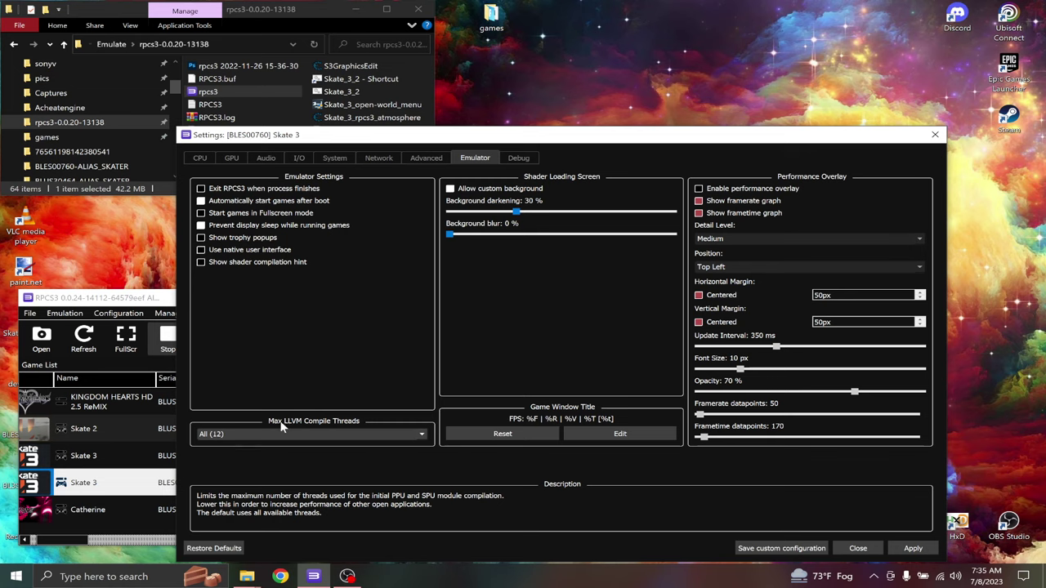
left_click(240, 439)
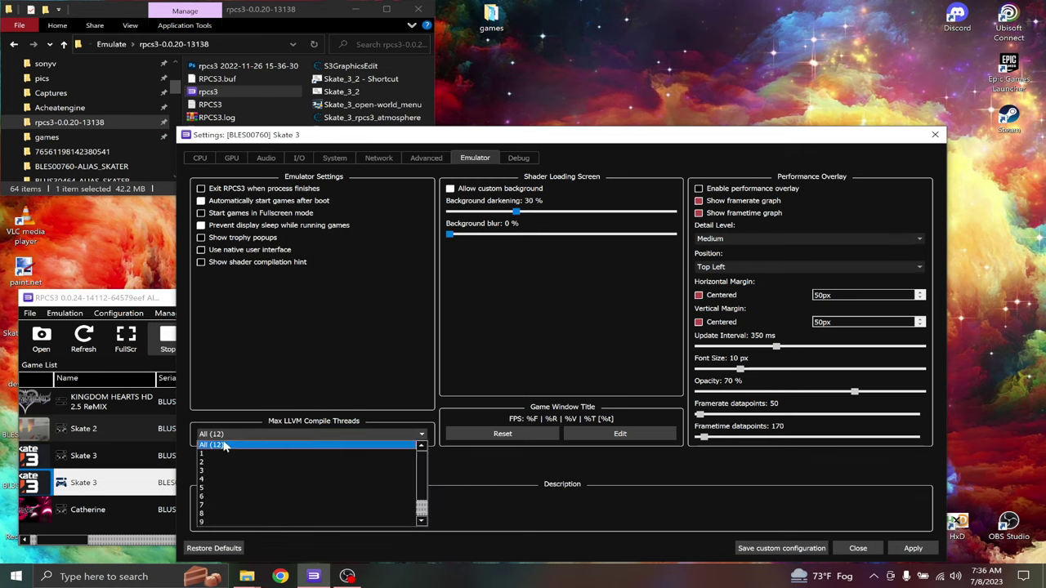
left_click(233, 431)
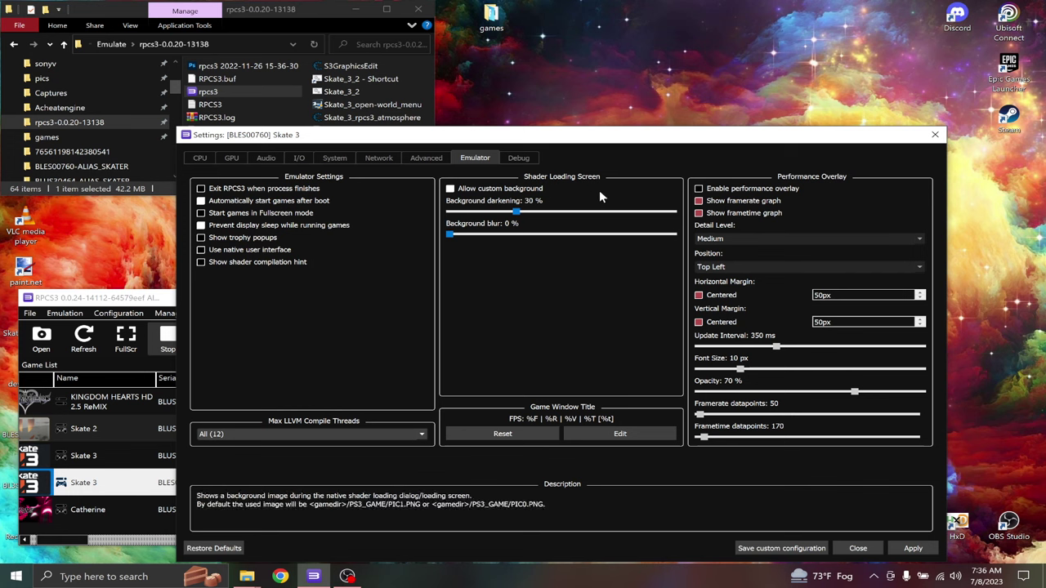
- Check the debug settings, save the custom configuration and boot Skate 3 (BLES00760) with it
left_click(520, 159)
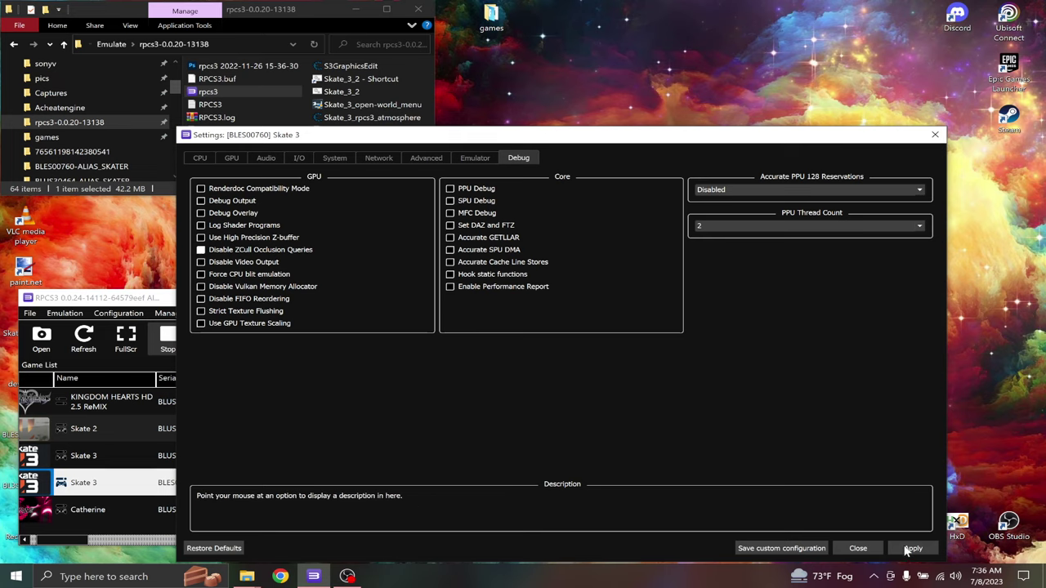
left_click(791, 549)
right_click(129, 482)
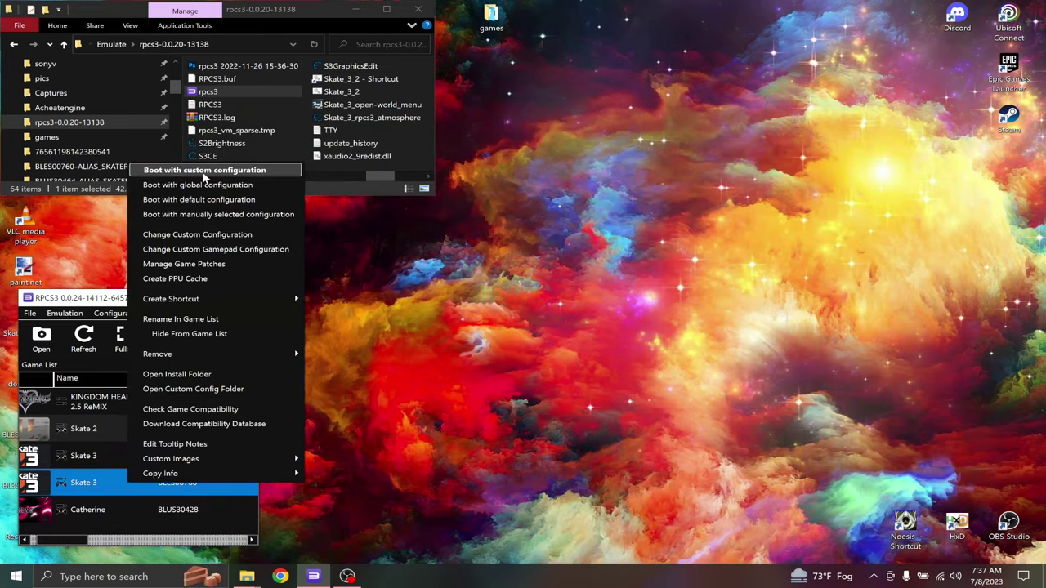
left_click(205, 171)
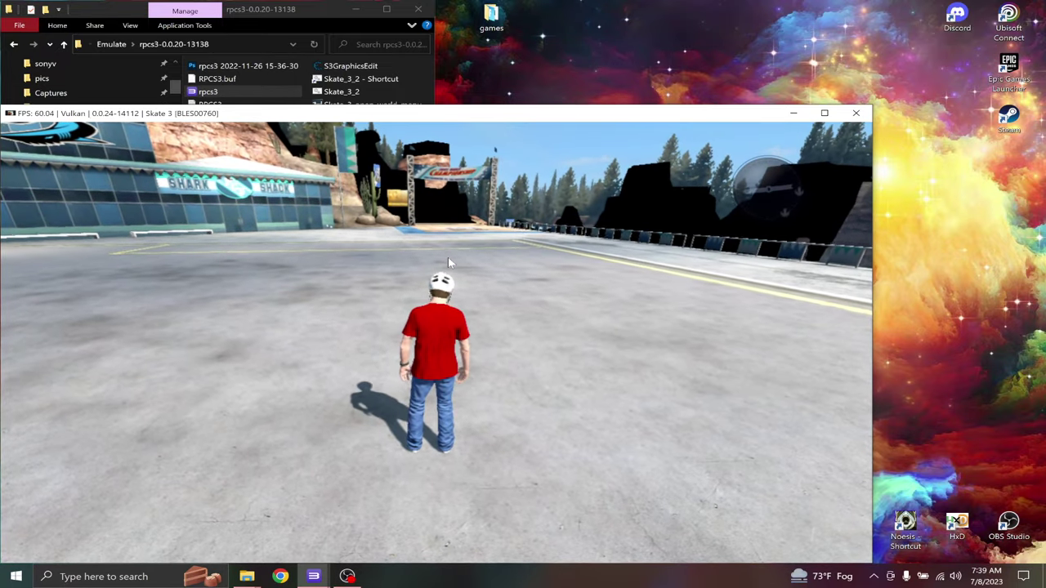
- Turn off Disable ZCull Occlusion Queries in the running game's custom configuration, apply it, and move the settings window to uncover the game
key("alt+Tab")
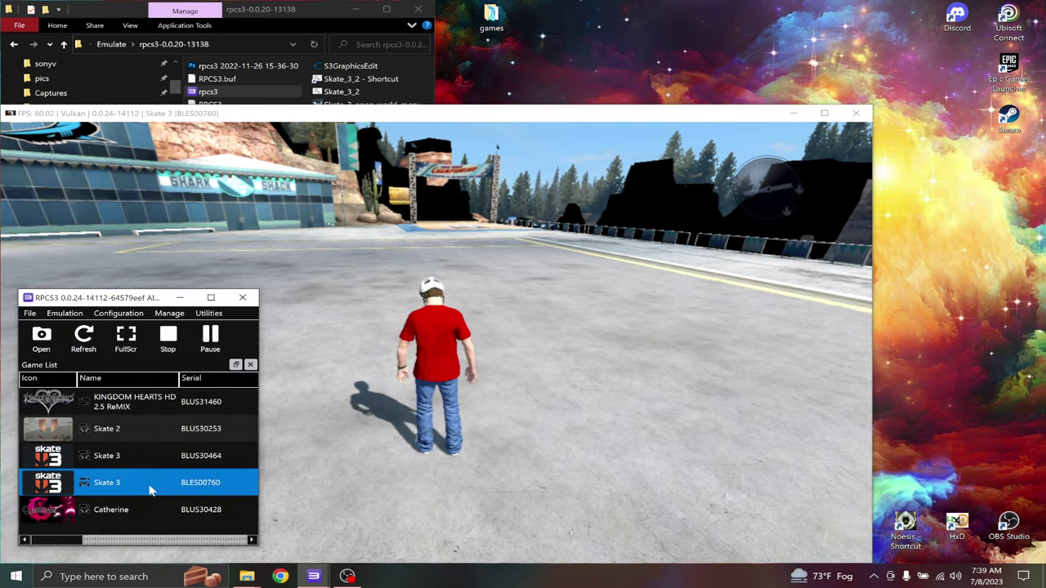
right_click(150, 484)
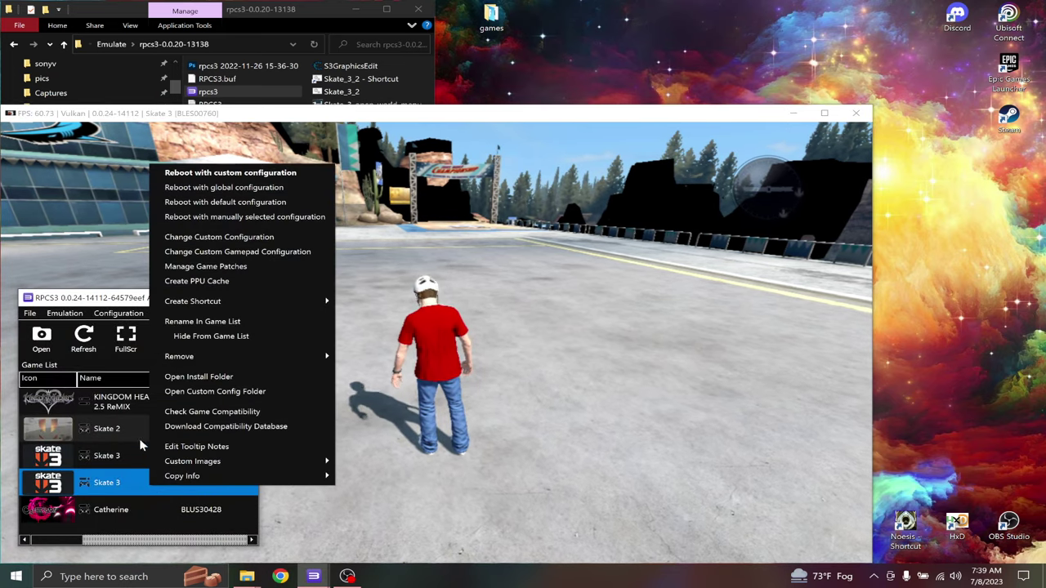
left_click(238, 242)
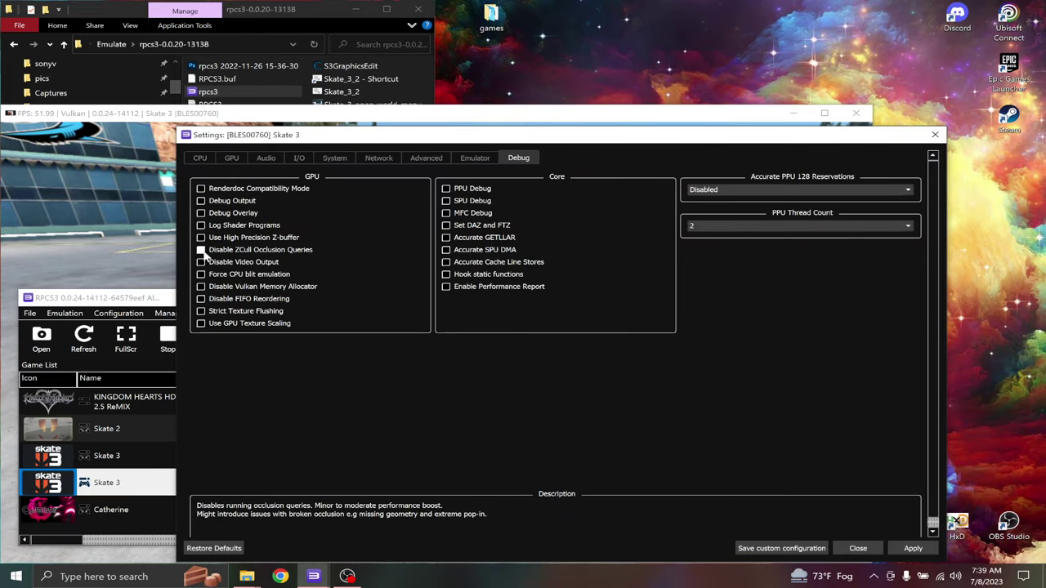
left_click(912, 549)
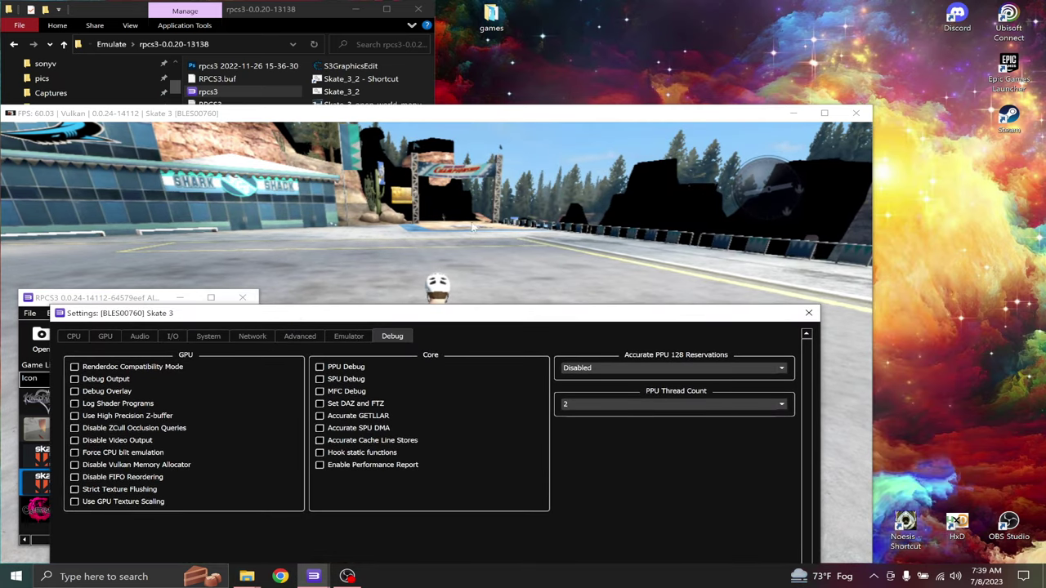
left_click_drag(446, 317, 430, 101)
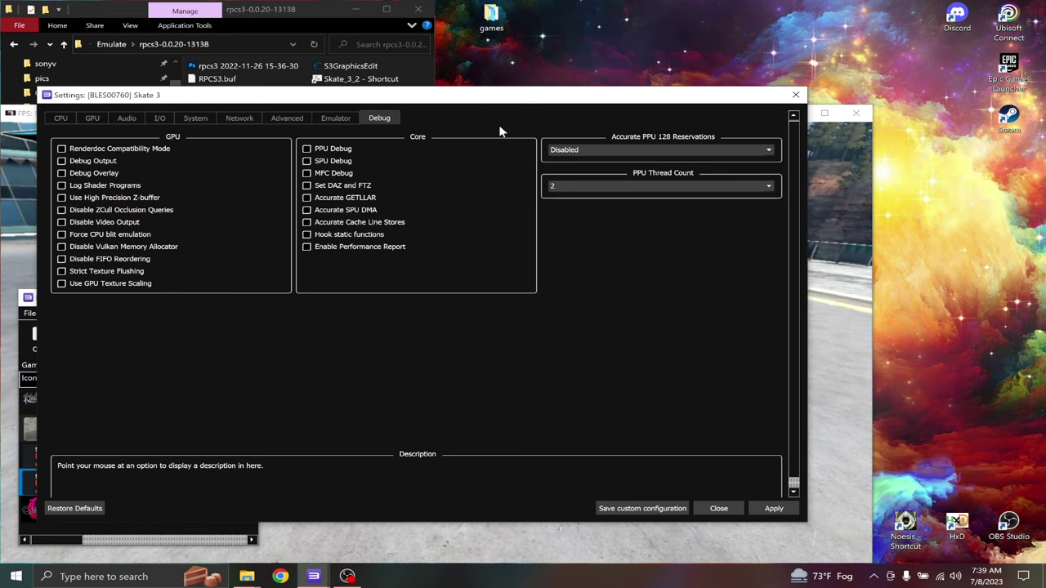
left_click_drag(474, 96, 524, 300)
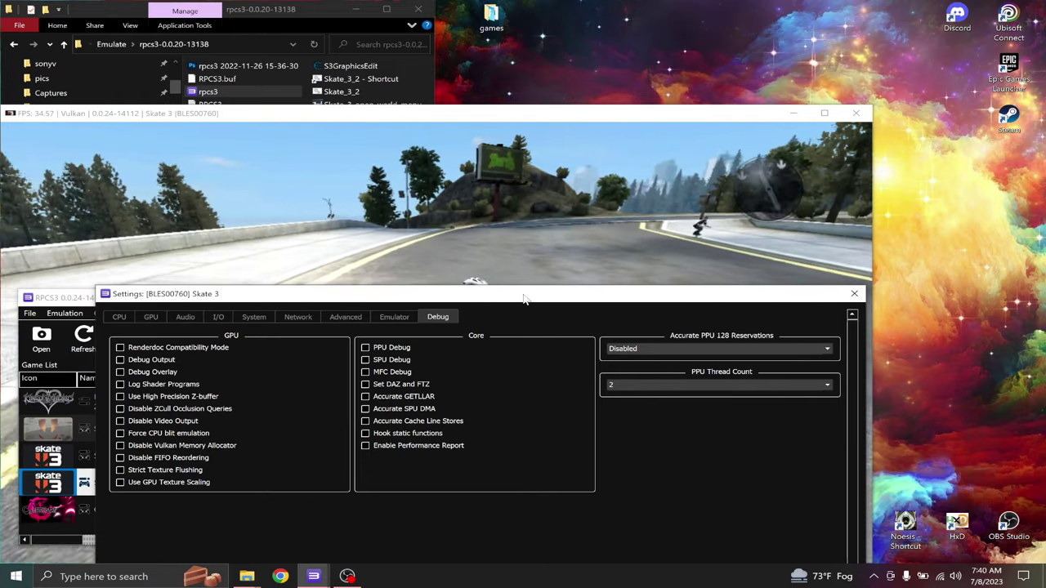
- Turn Disable ZCull Occlusion Queries back on in the Skate 3 debug settings and save the custom configuration
left_click_drag(525, 299, 500, 395)
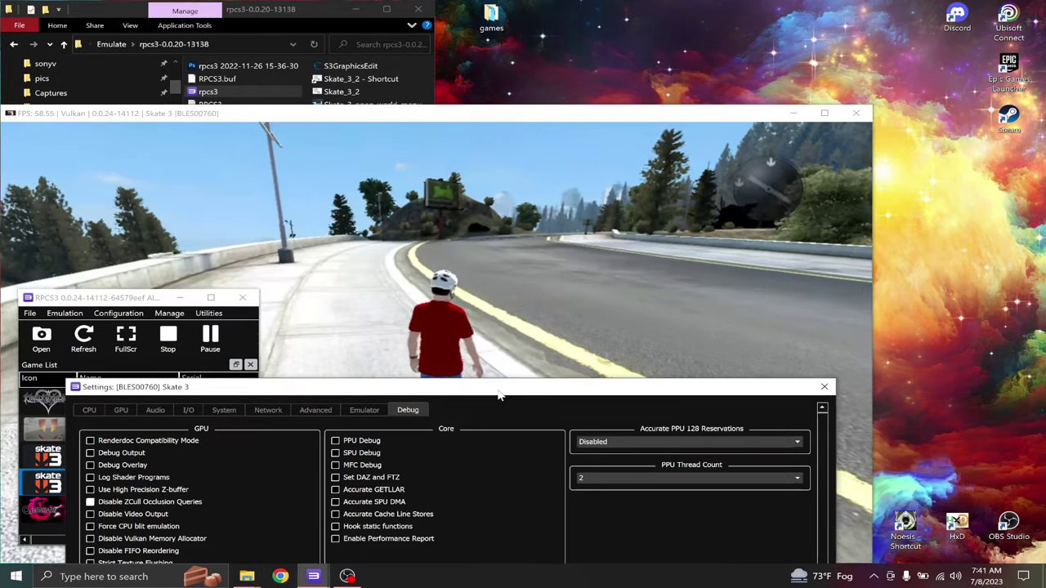
left_click_drag(500, 392, 507, 127)
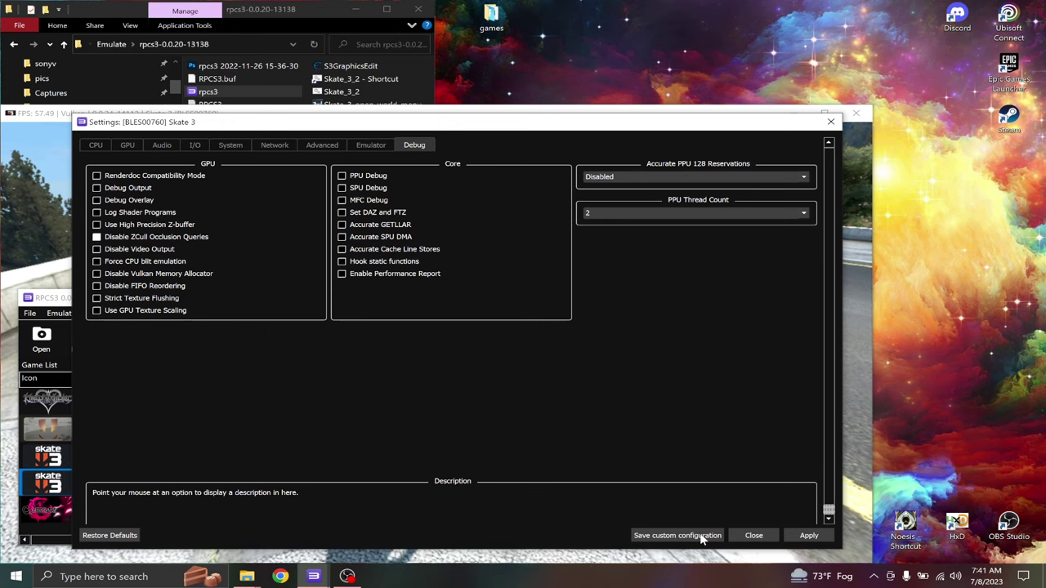
left_click(676, 535)
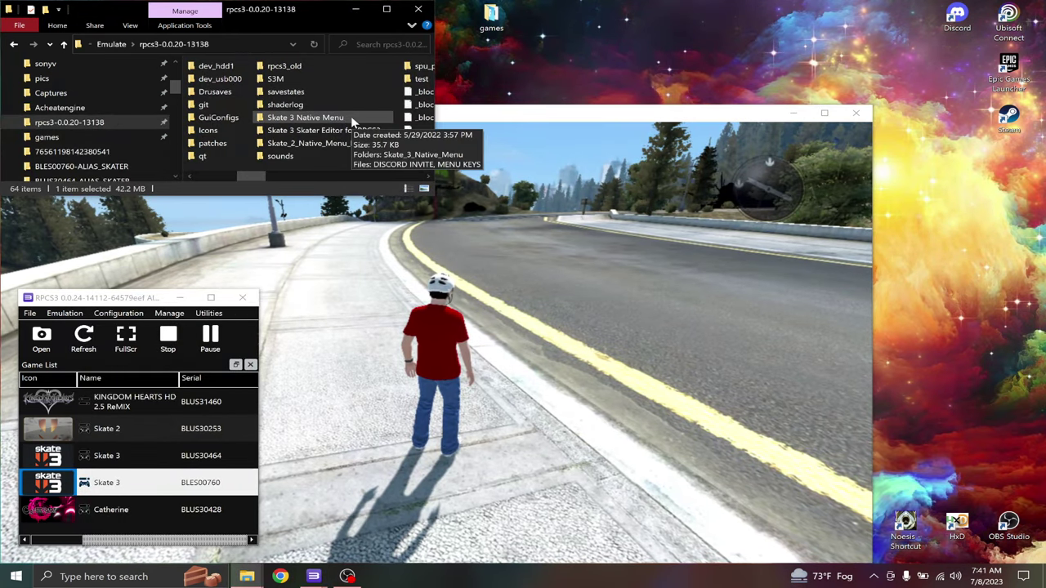
- Run the Skate 3 Native Menu tool from its folder in rpcs3-0.0.20-13138, continue past the welcome text, and minimize its console
left_click(351, 117)
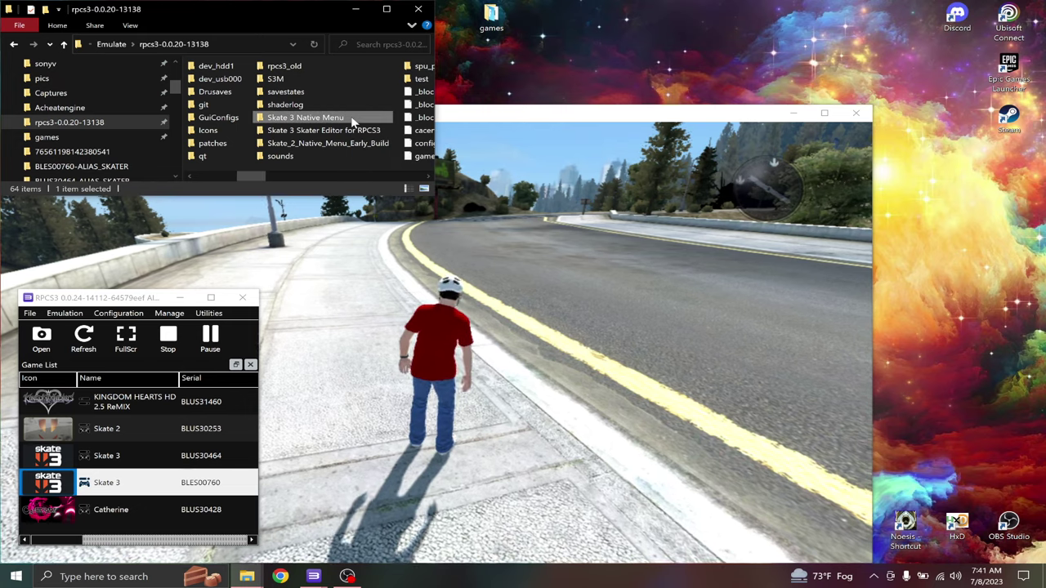
double_click(354, 118)
double_click(336, 83)
double_click(336, 82)
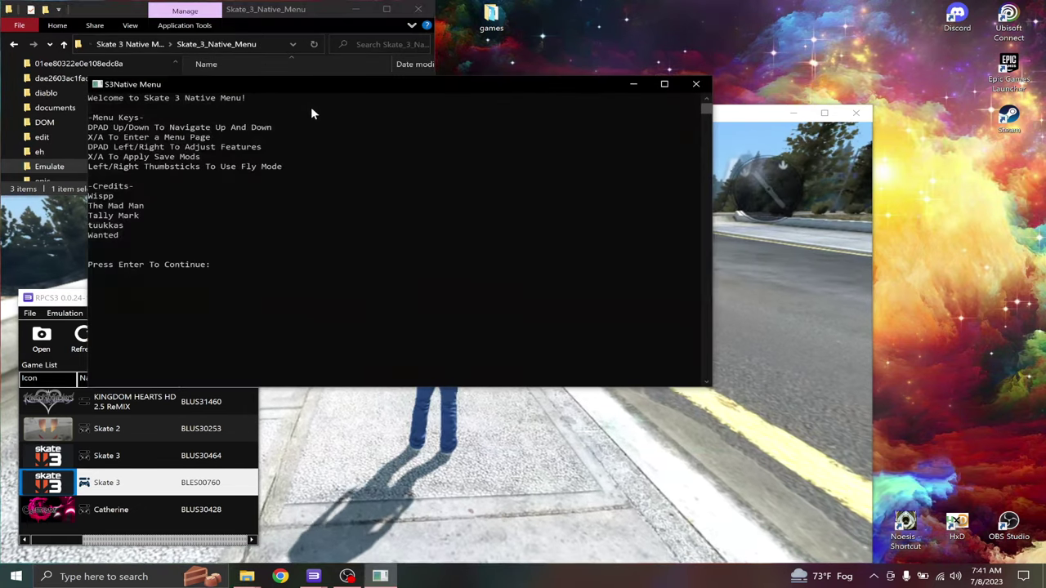
key("Return")
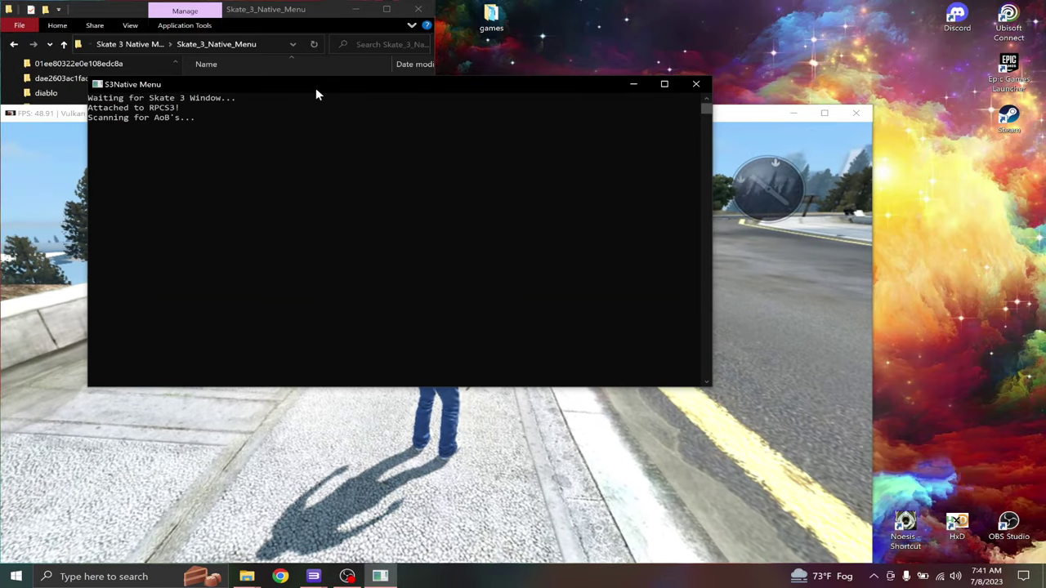
left_click(633, 84)
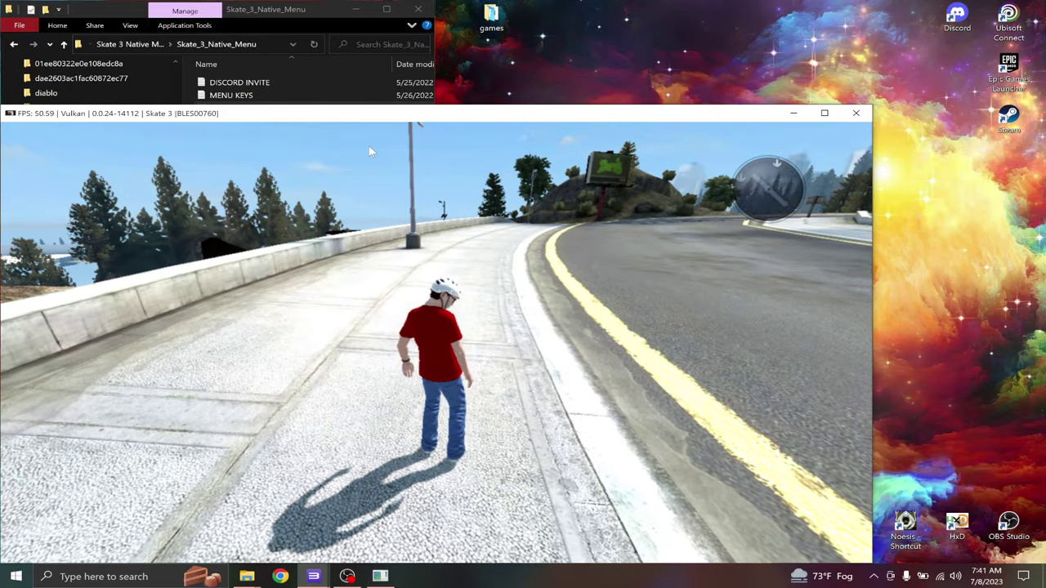
- Open the Native Menu in the running game and turn on No Peds & Traffic under Toggleables
key("Insert")
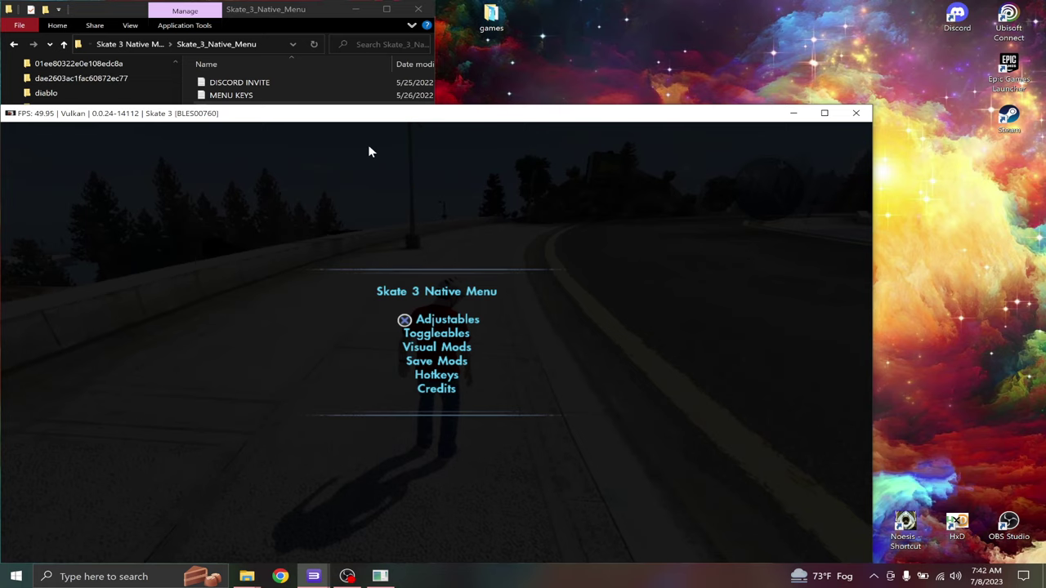
key("Down")
key("Return")
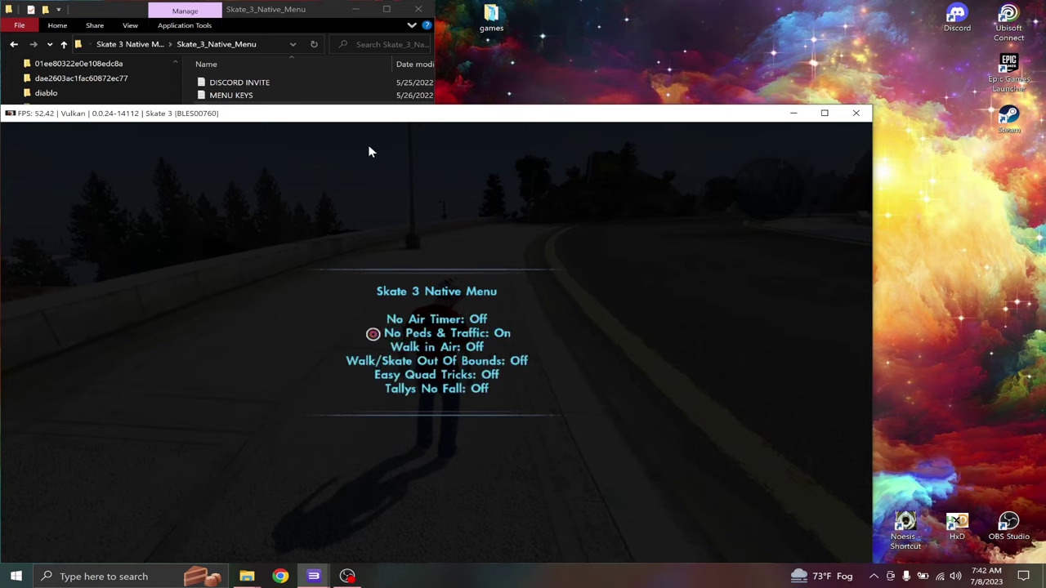
- Turn on Online Speed in the Native Menu's Toggleables
key("Down")
key("Up")
key("Down")
key("Down")
key("Down")
key("Down")
key("Down")
key("Down")
key("Down")
key("Down")
key("Down")
key("Up")
key("Up")
key("Return")
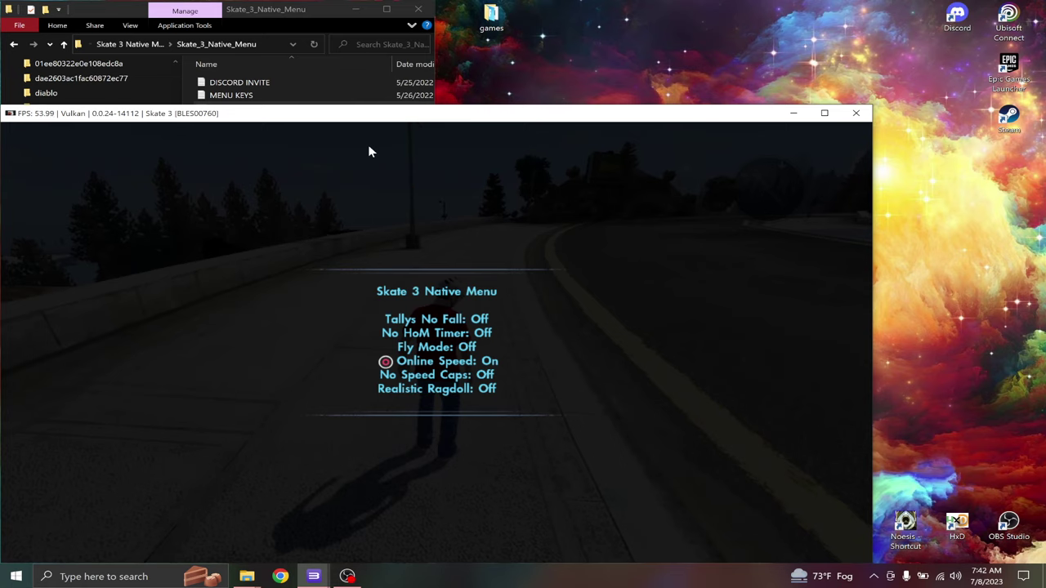
- Go to the Native Menu's Visual Mods and turn on Clean Replays and Mute Environment
key("Down")
key("Down")
key("Down")
key("Down")
key("Right")
key("Down")
key("Left")
key("Down")
key("Right")
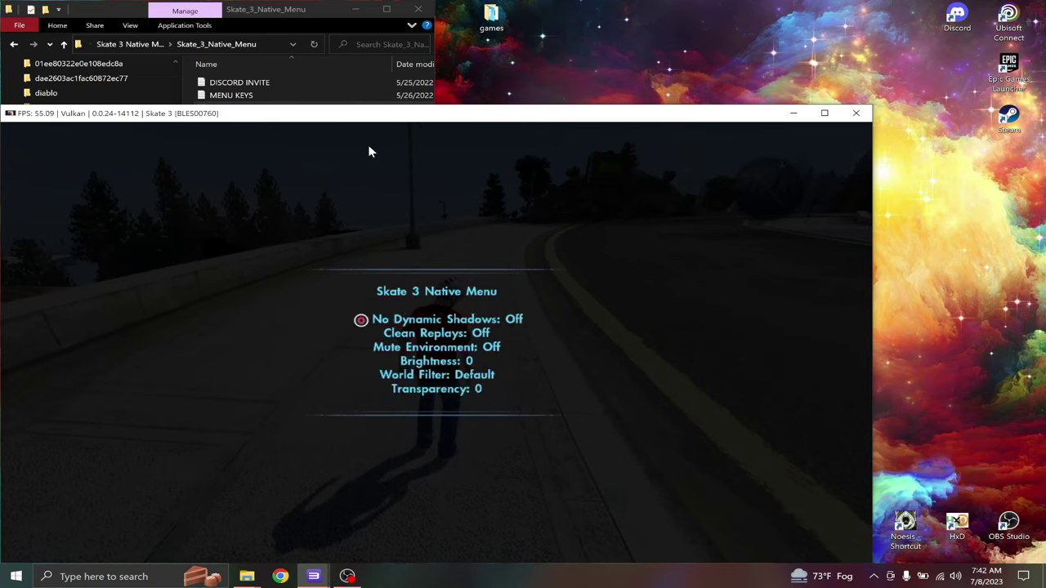
key("Down")
key("Right")
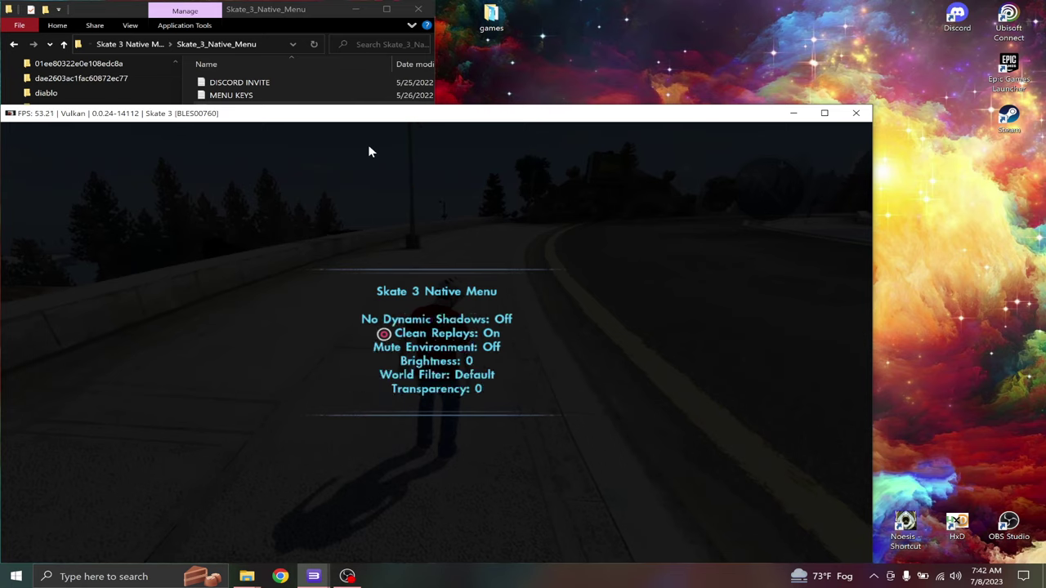
key("Down")
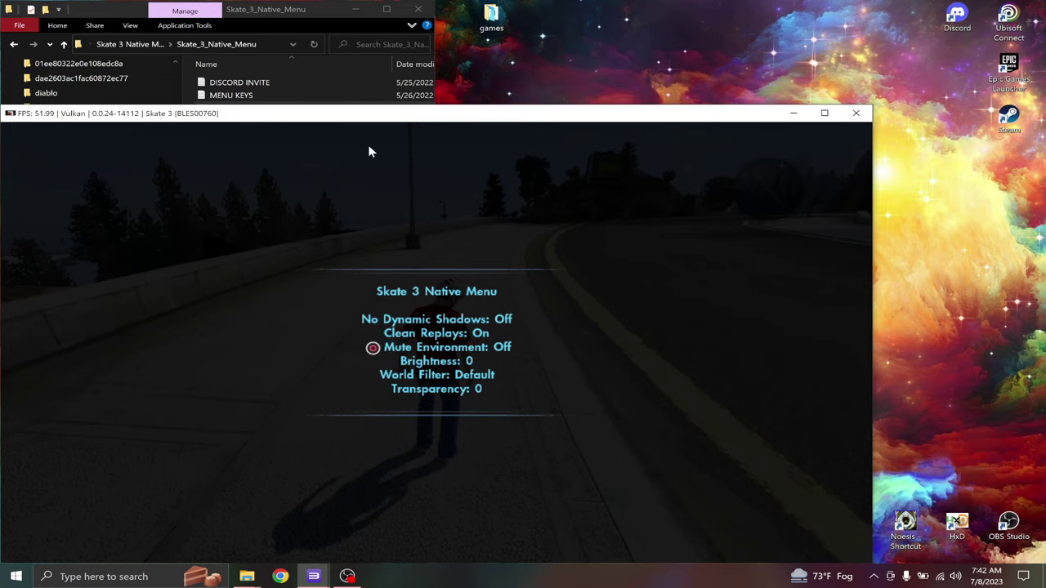
key("Right")
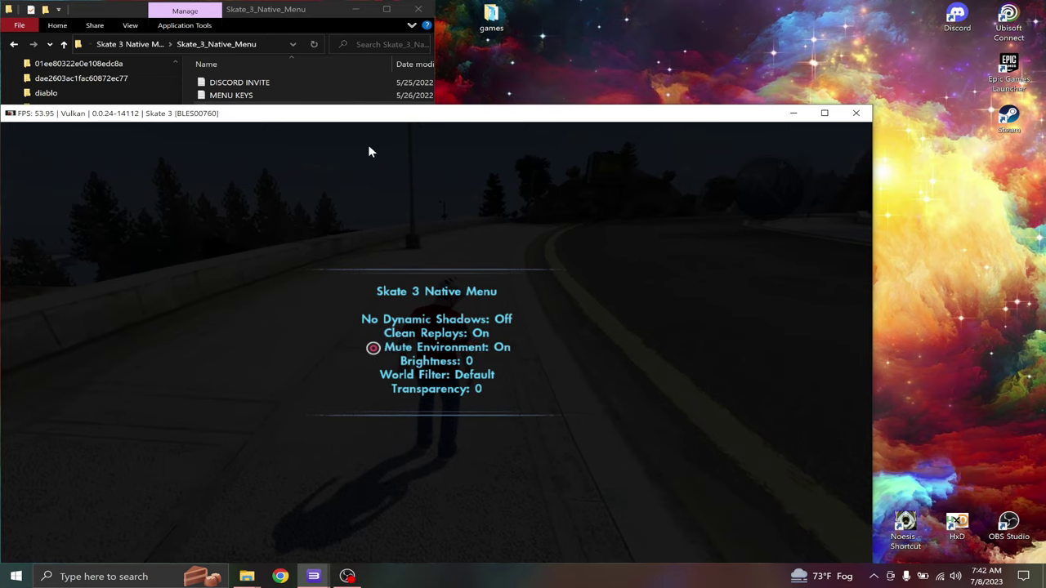
- Set Brightness to -4 in the Visual Mods
key("Down")
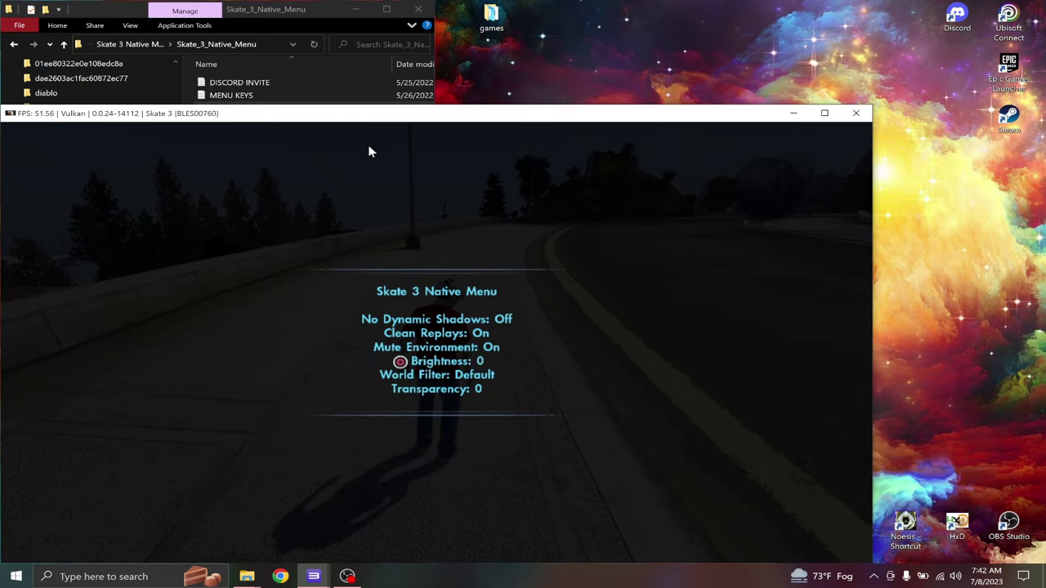
key("Left")
key("Left")
key("Left")
key("Left")
key("Left")
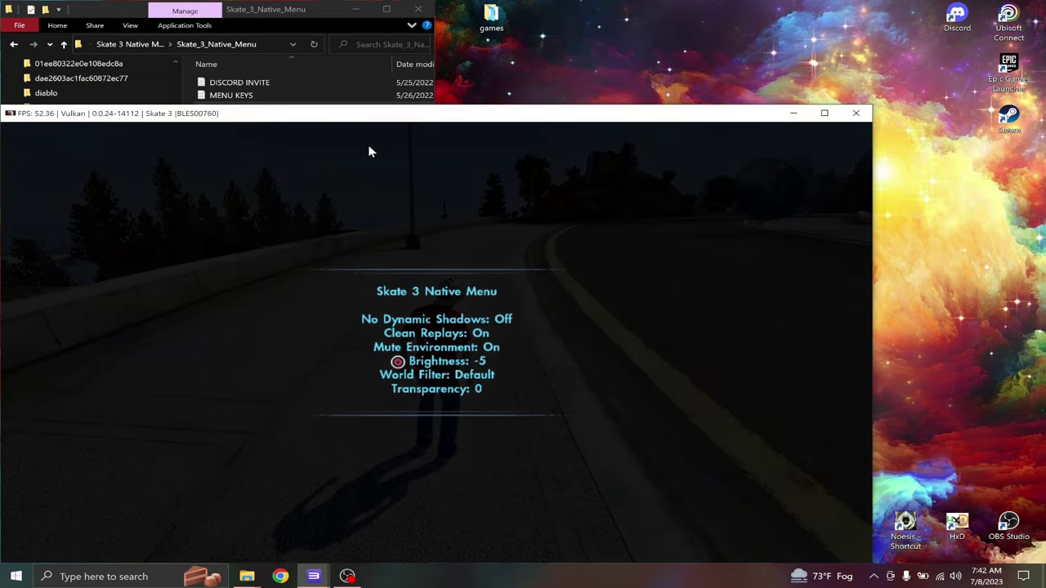
key("Down")
key("Up")
key("Right")
- Turn on High FPS Mode in the Visual Mods
key("Down")
key("Down")
key("Down")
key("Down")
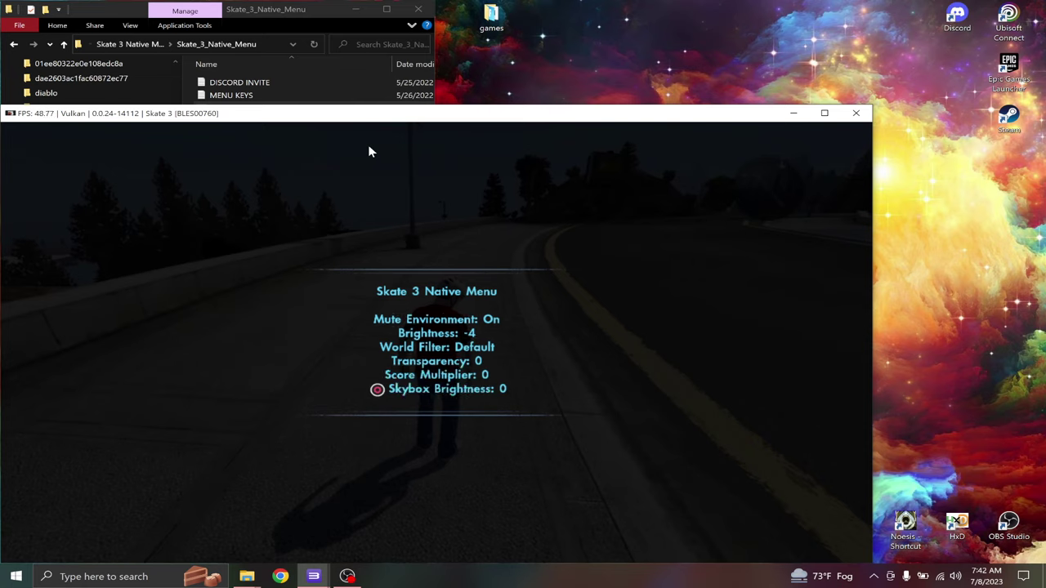
key("Down")
key("Down")
key("Up")
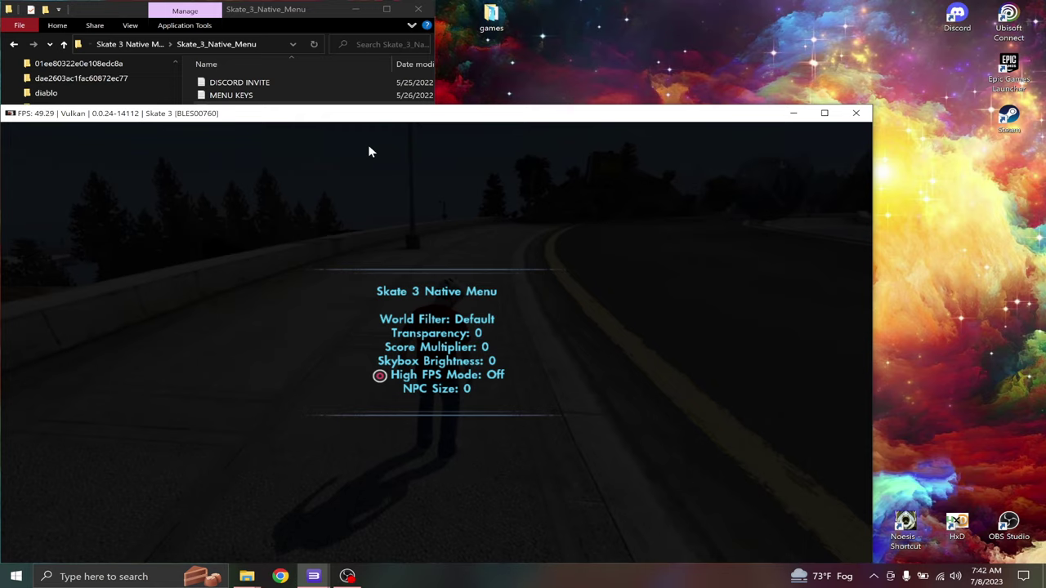
key("Right")
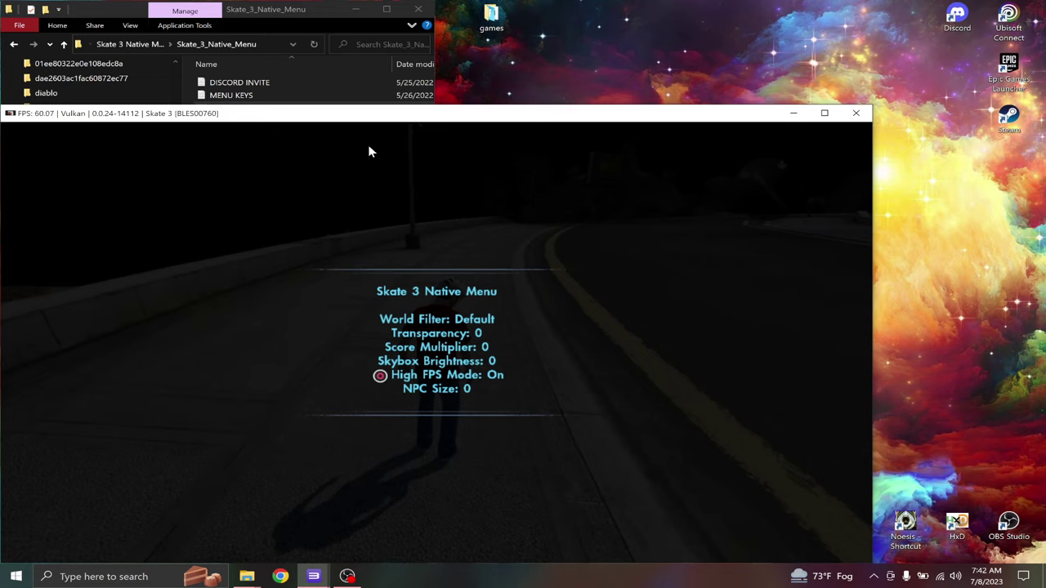
- Set Fog Color to Black in the Visual Mods and leave the Native Menu to return to the game
key("Up")
key("Down")
key("Down")
key("Down")
key("Down")
key("Down")
key("Down")
key("Down")
key("Down")
key("Down")
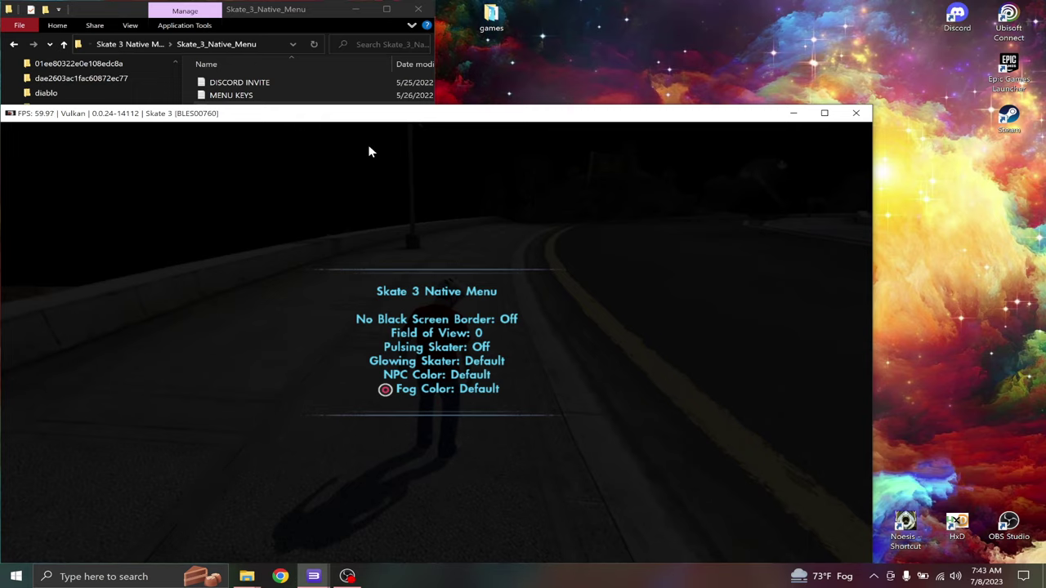
key("Right")
key("Left")
key("Right")
key("Right")
key("Right")
key("Right")
key("Right")
key("Right")
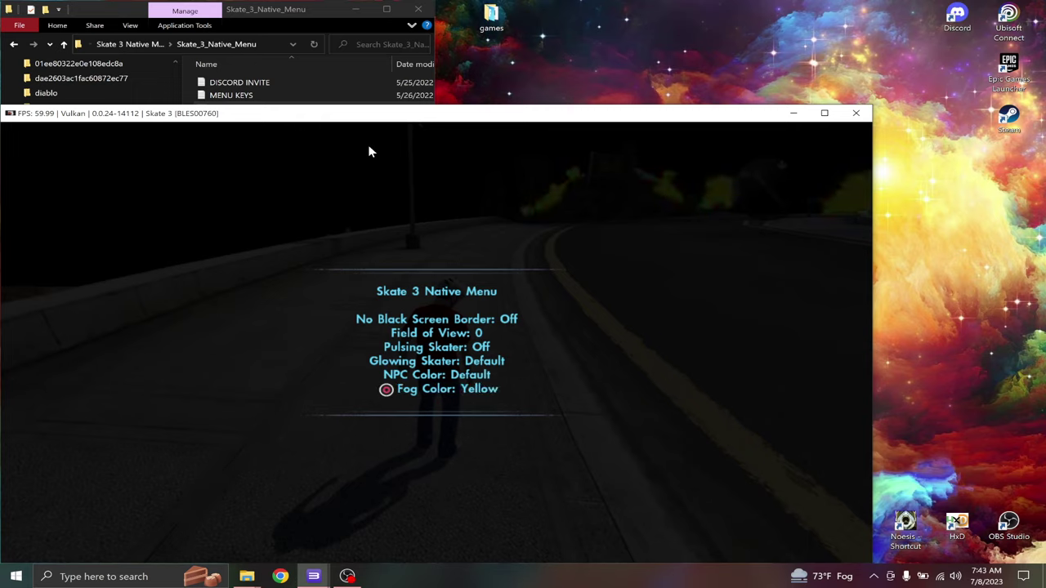
key("Right")
key("Left")
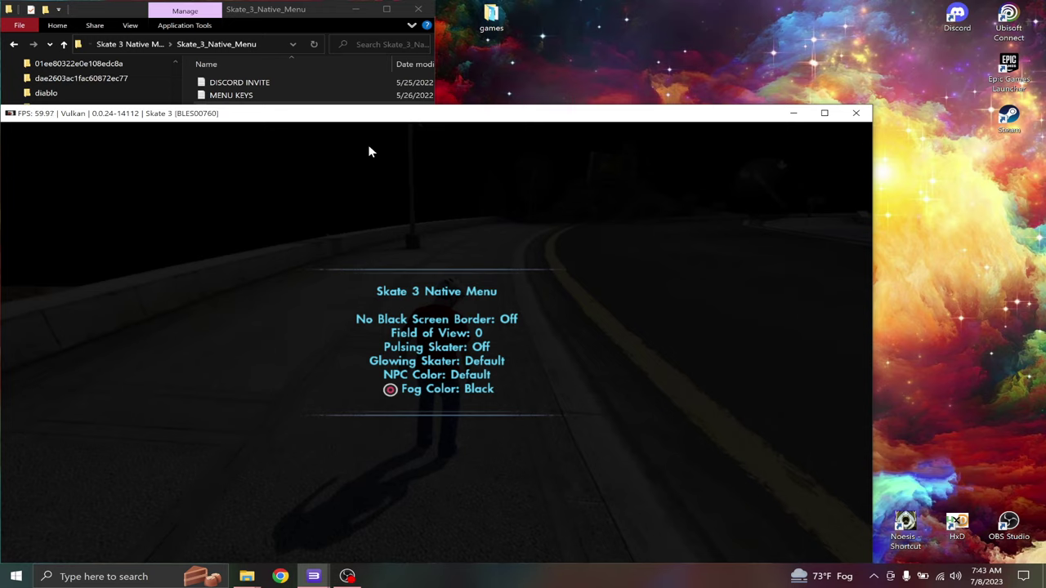
key("Down")
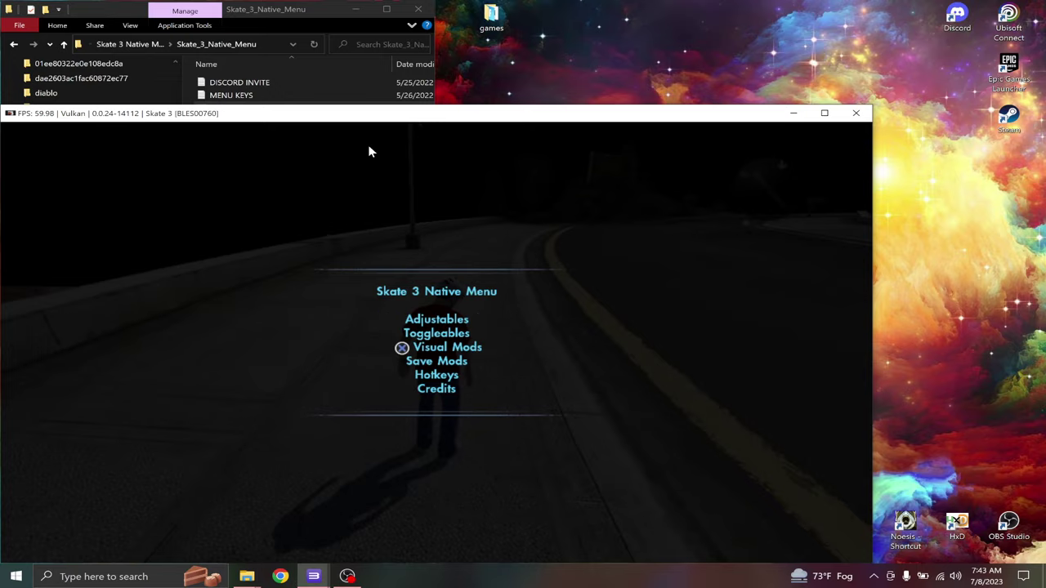
key("BackSpace")
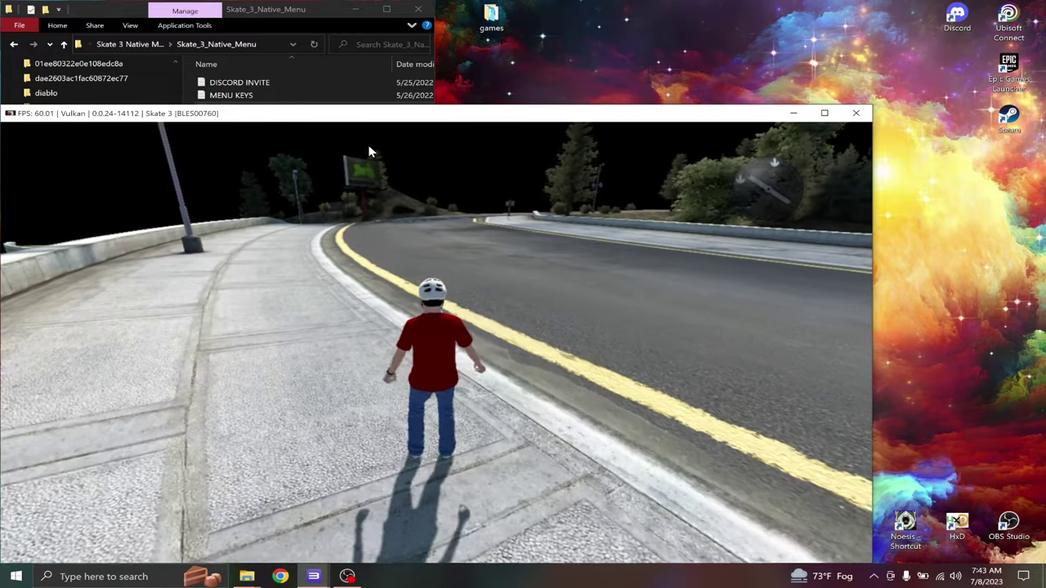
- Look at the Native Menu's main page over the game and close it again
key("Left")
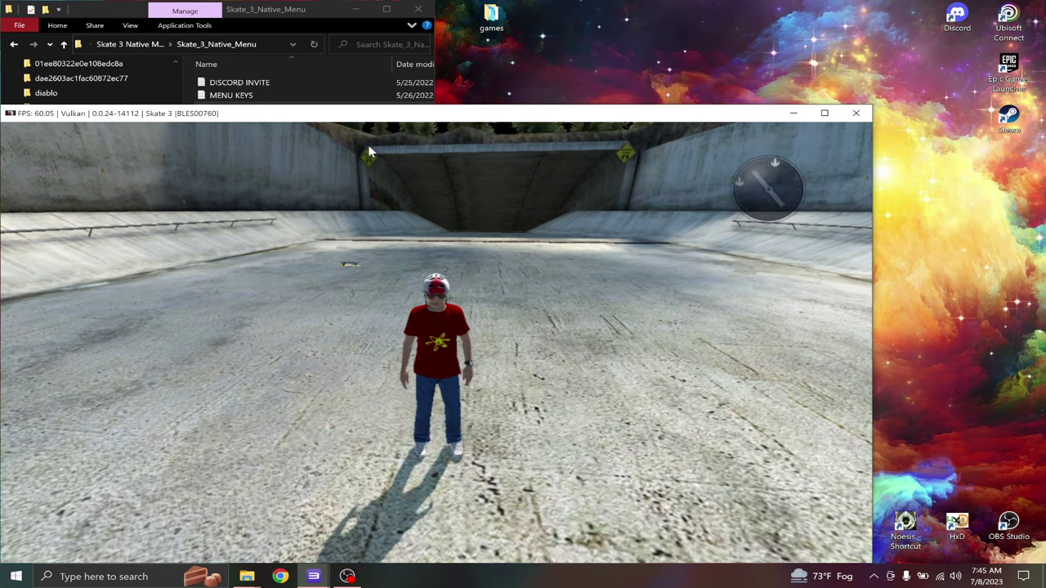
key("Insert")
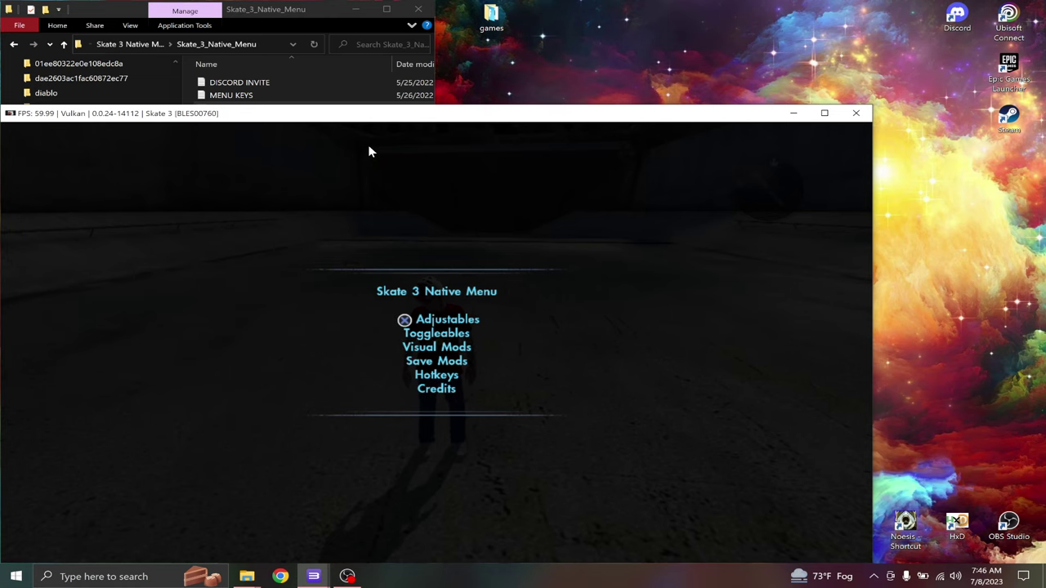
key("Insert")
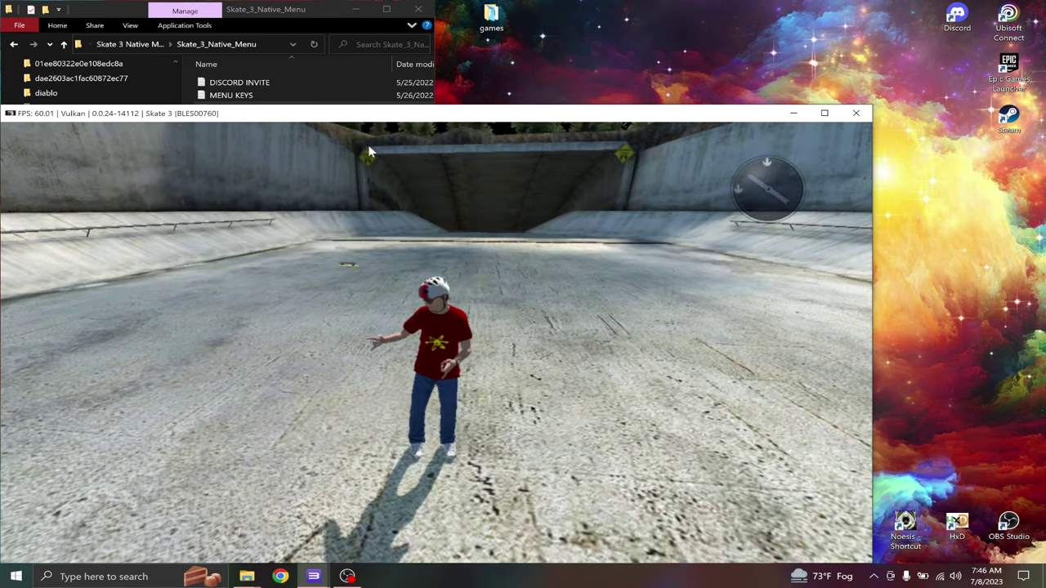